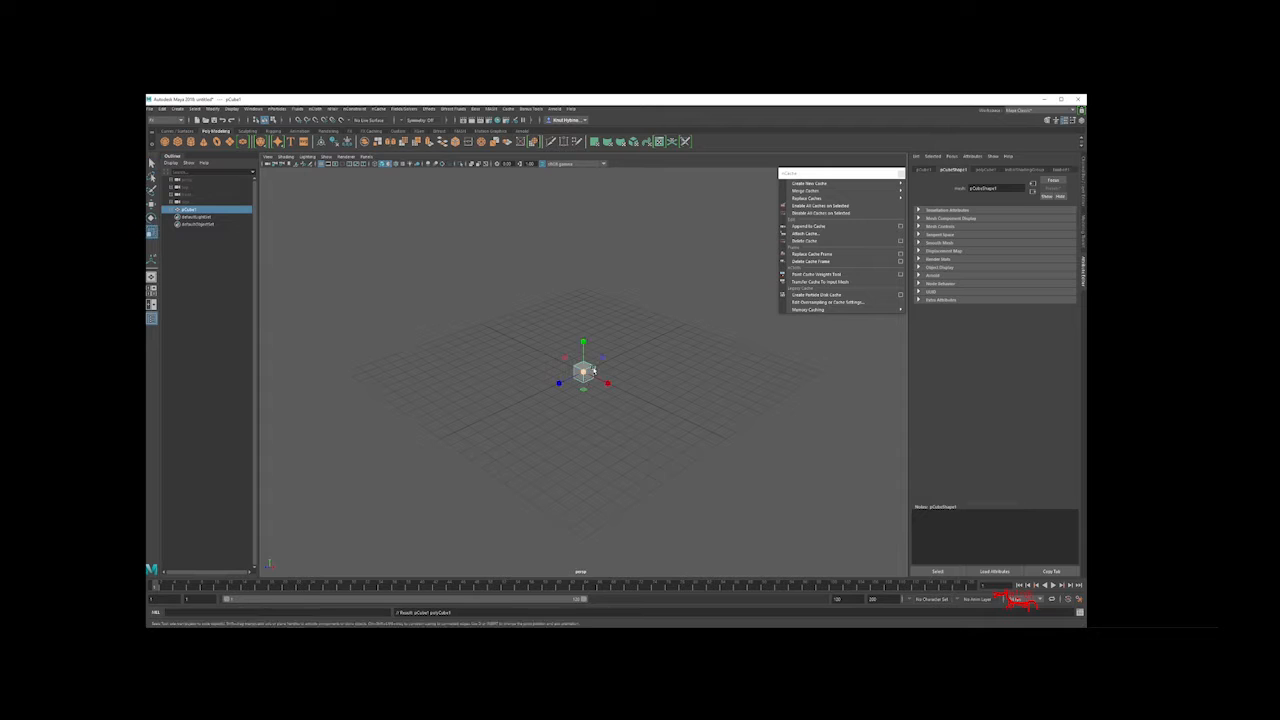
- Enlarge the cube, raise it above the grid and scale it into a long, flat mattress-like block
drag(583, 372, 666, 369)
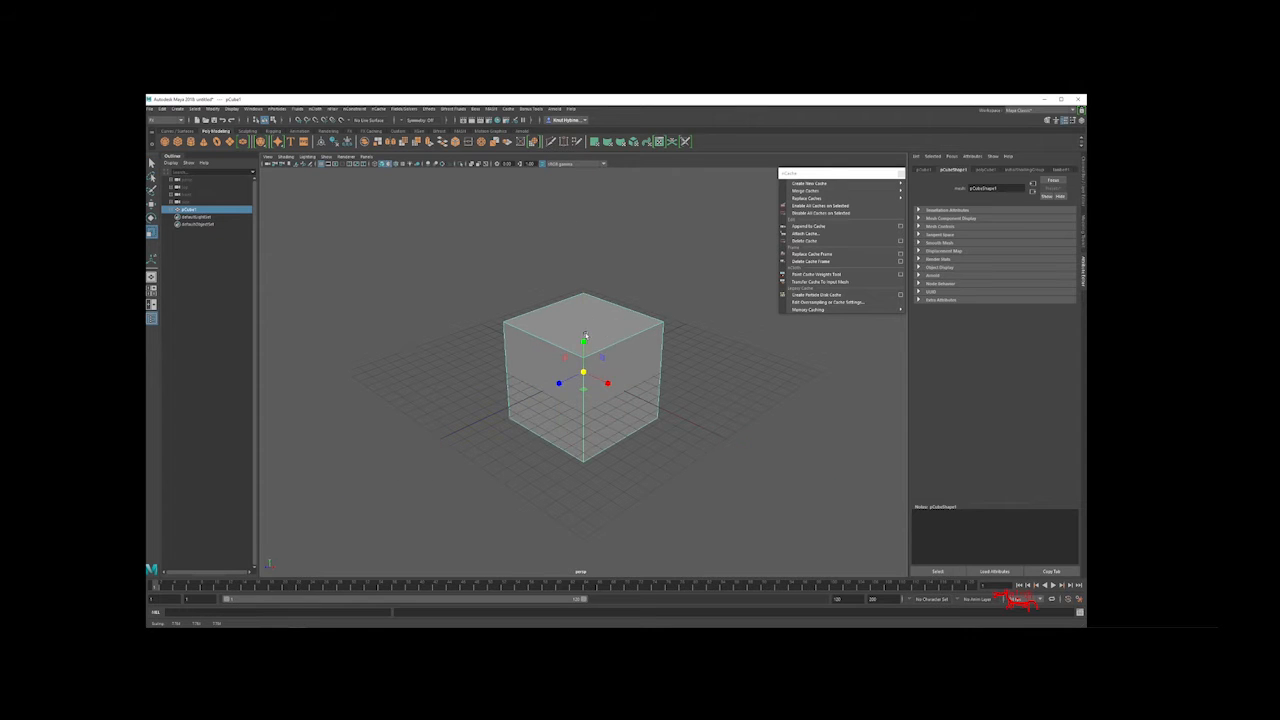
drag(585, 335, 505, 271)
key(w)
key(r)
alt+drag(505, 271, 522, 262)
drag(584, 236, 609, 285)
alt+drag(645, 356, 666, 341)
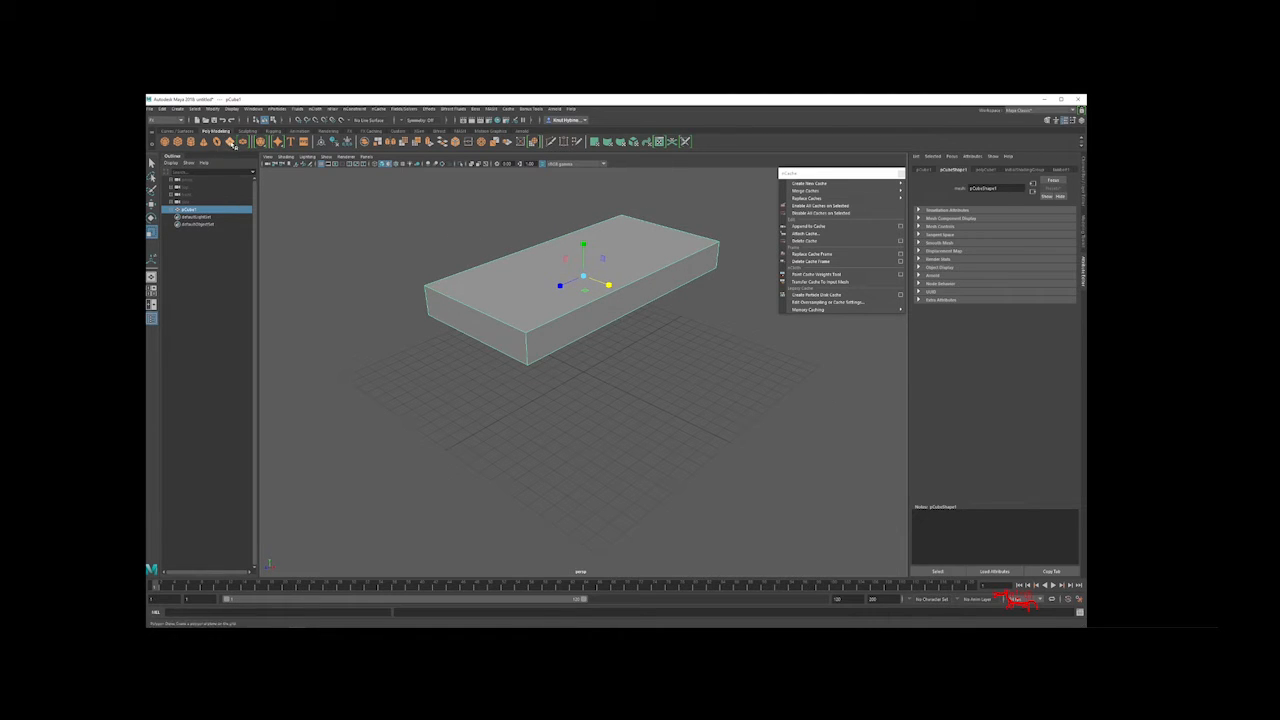
- Add a polygon plane, raise it above the block and scale it up until it overhangs the block's edges
click(231, 144)
key(w)
drag(565, 352, 565, 172)
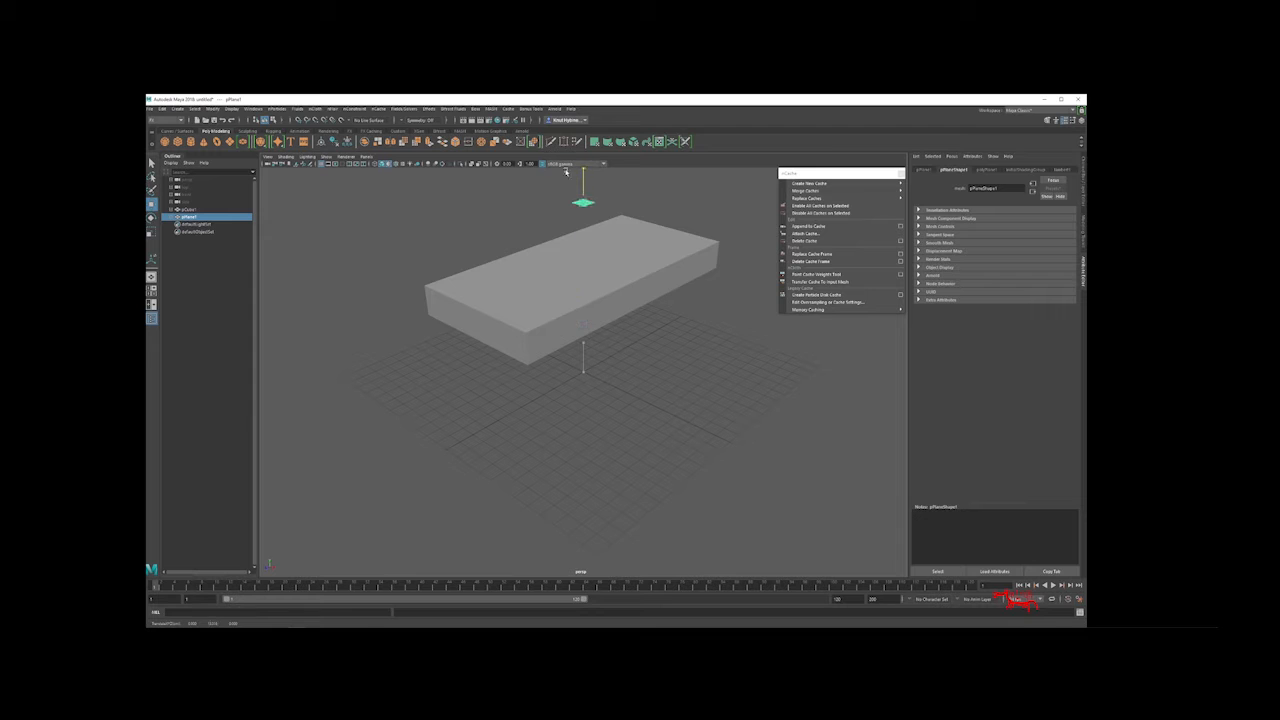
alt+drag(580, 254, 568, 268)
key(r)
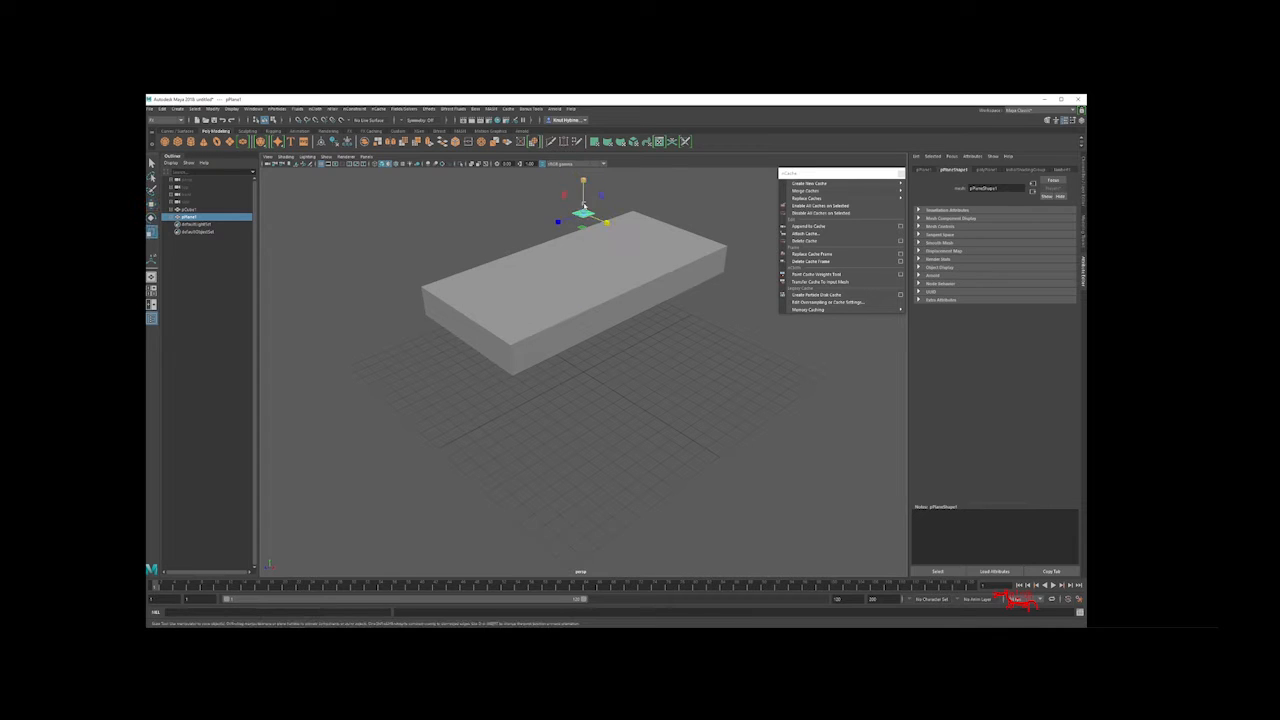
drag(584, 206, 640, 212)
drag(847, 181, 864, 258)
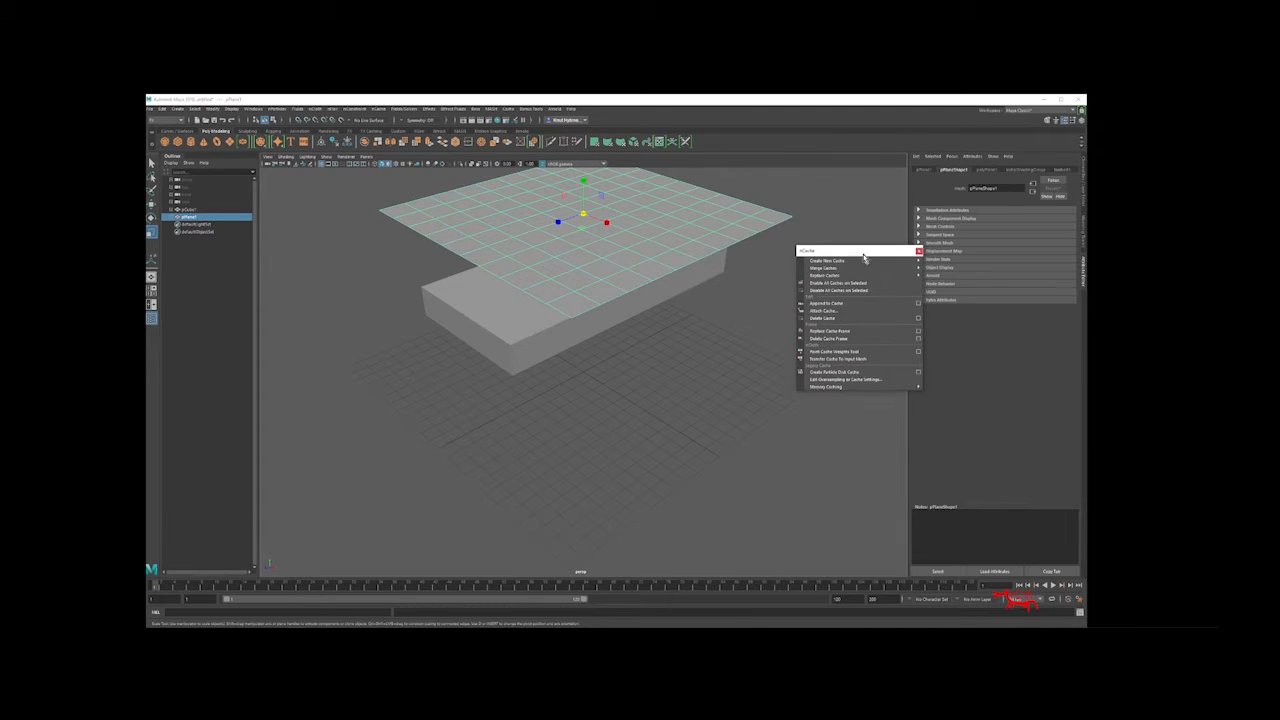
alt+drag(615, 275, 606, 307)
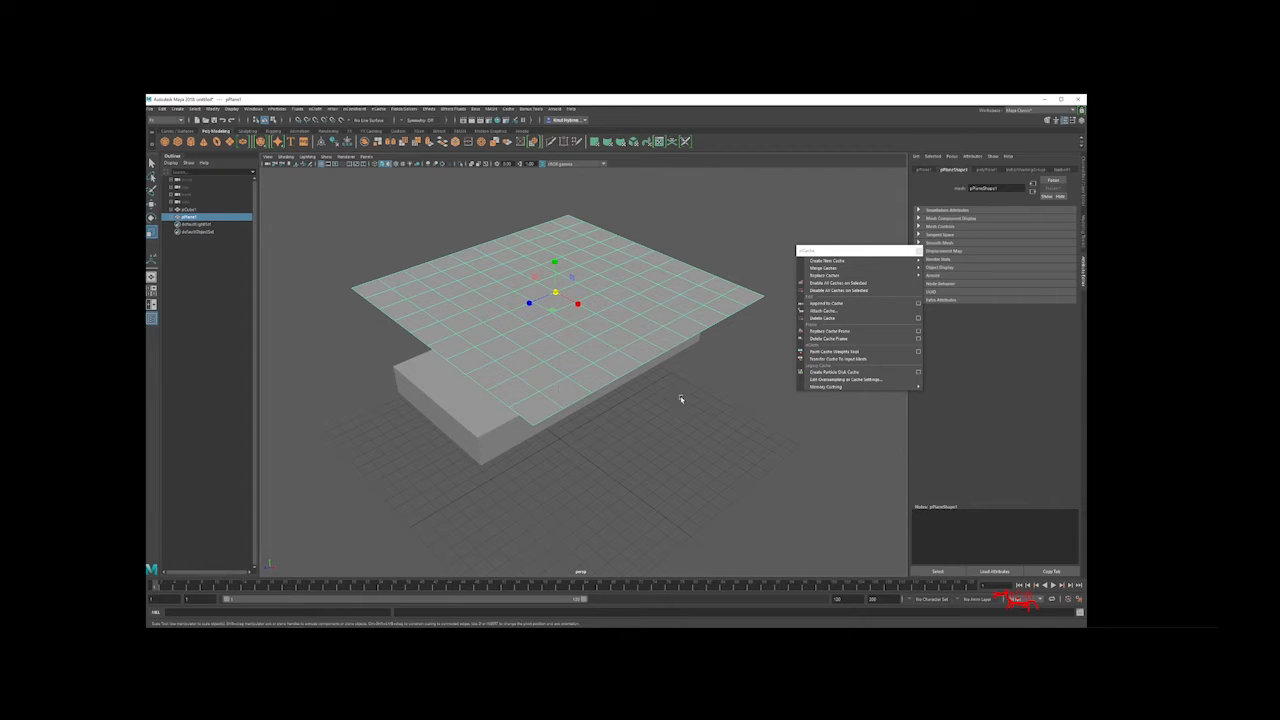
- Increase the plane's subdivision width and subdivision height to give it a dense grid of faces
key(t)
drag(766, 393, 974, 406)
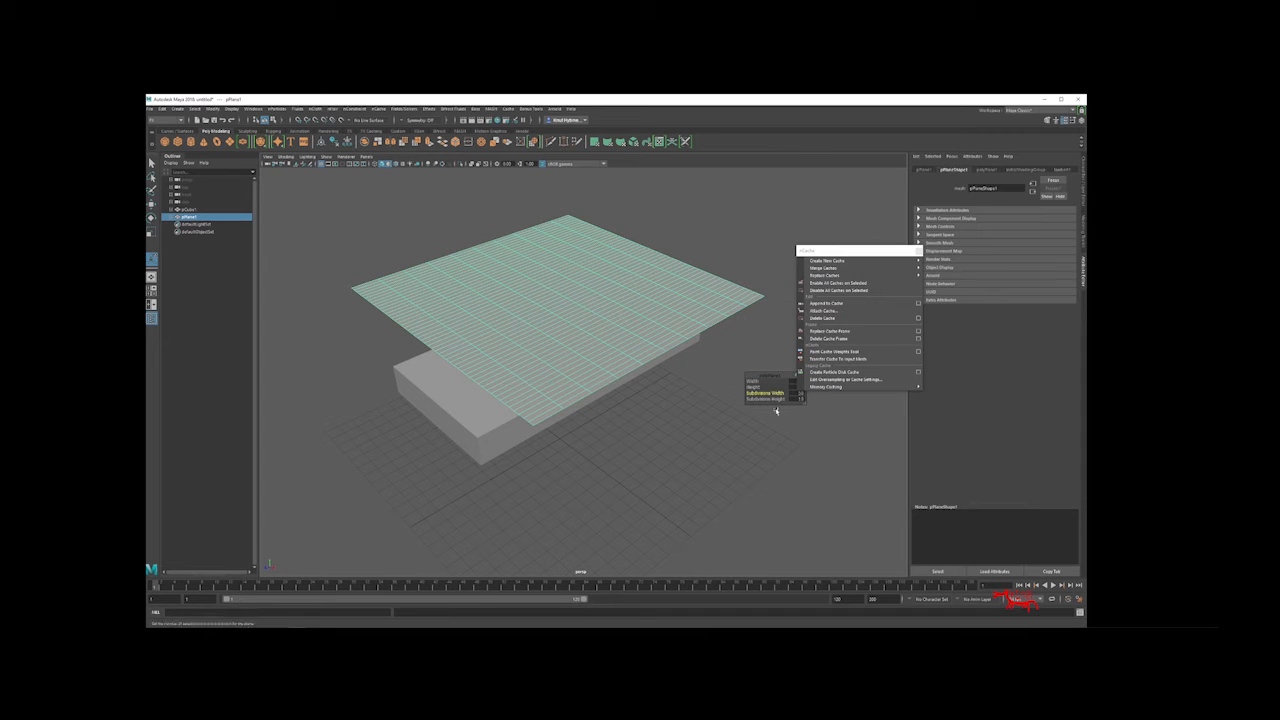
drag(765, 399, 901, 185)
alt+drag(872, 265, 650, 272)
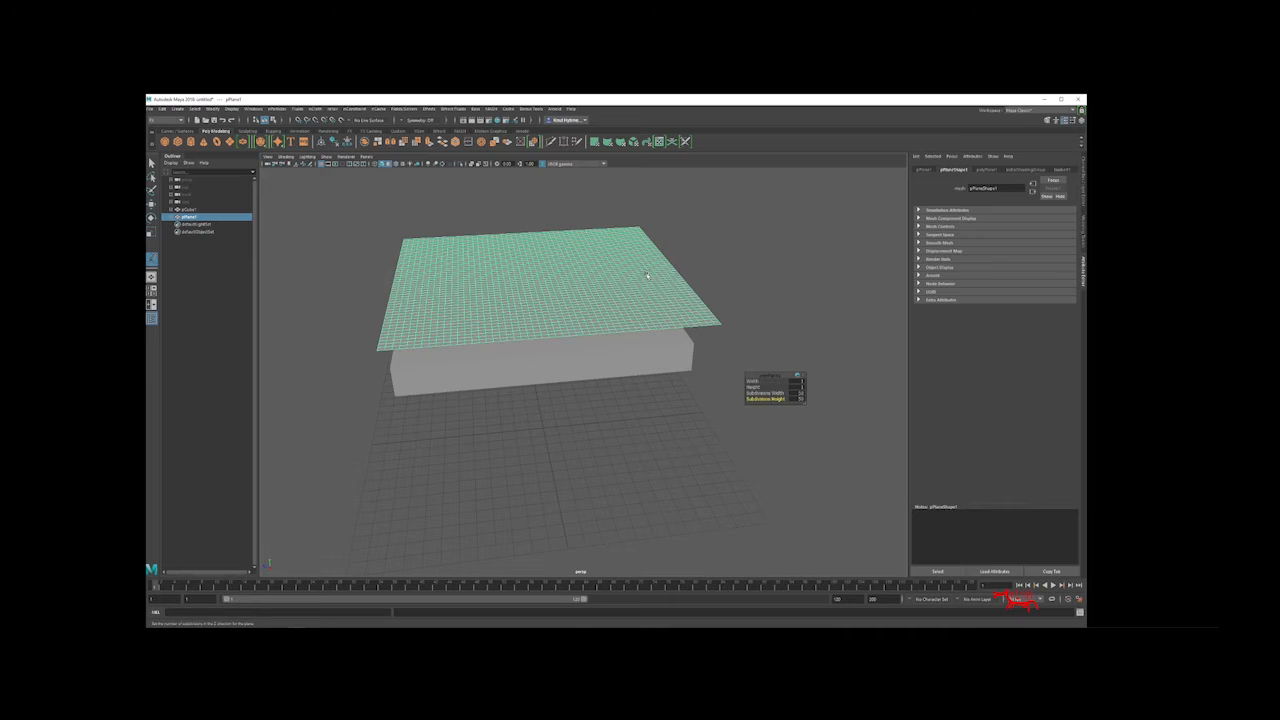
key(w)
alt+drag(504, 279, 591, 277)
key(e)
key(w)
alt+drag(532, 220, 491, 283)
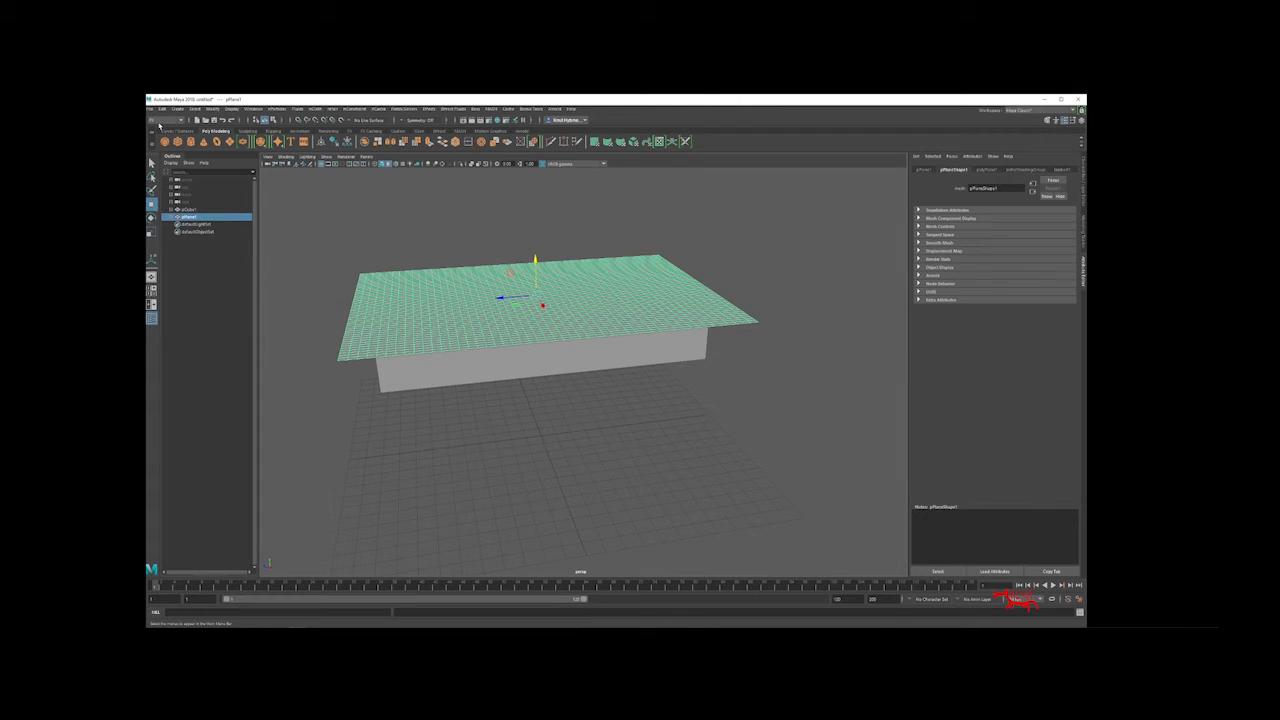
- Switch to the FX menu set and convert the plane into an nCloth object
click(160, 121)
click(190, 156)
click(316, 108)
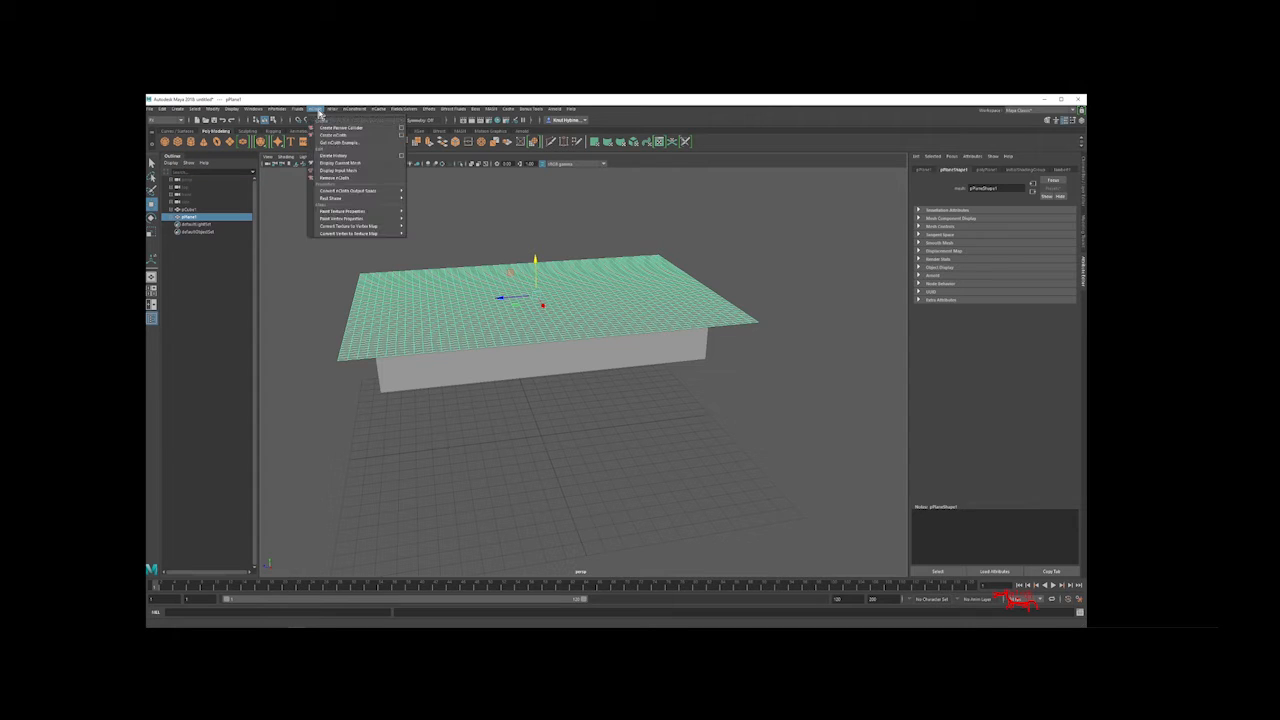
click(362, 136)
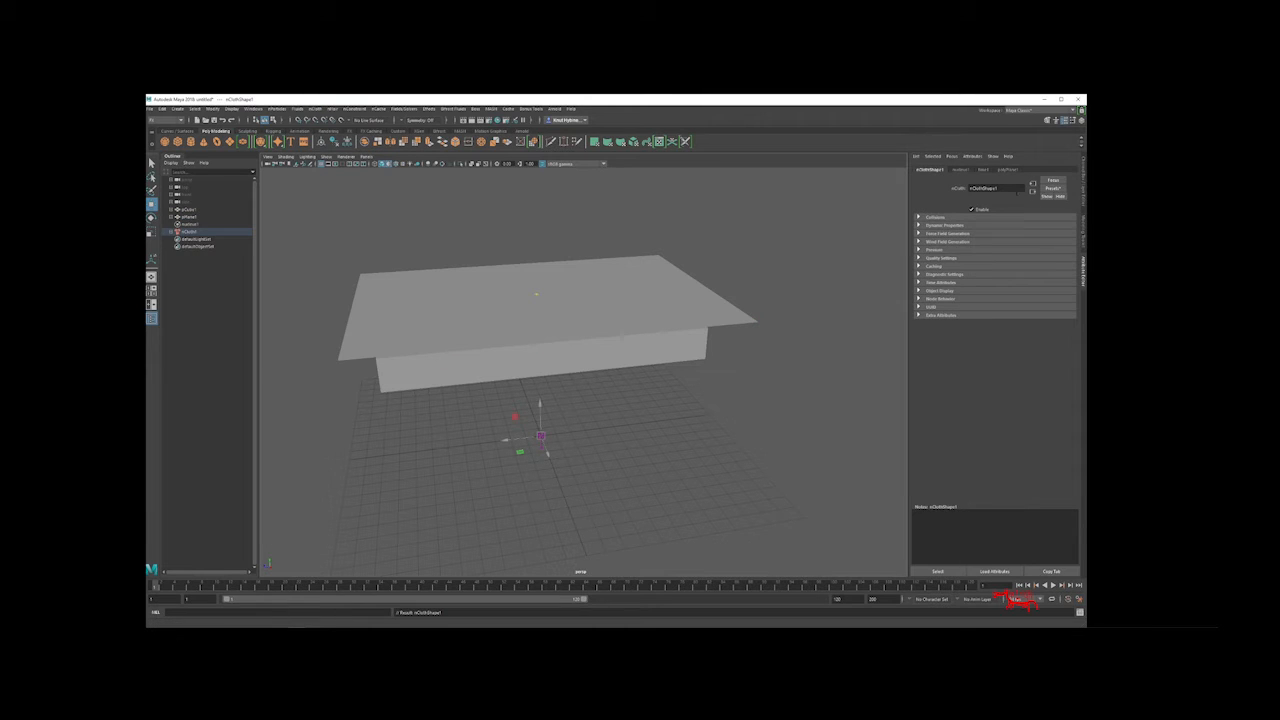
- Replace the nCloth's attributes with the tshirt preset
click(1051, 191)
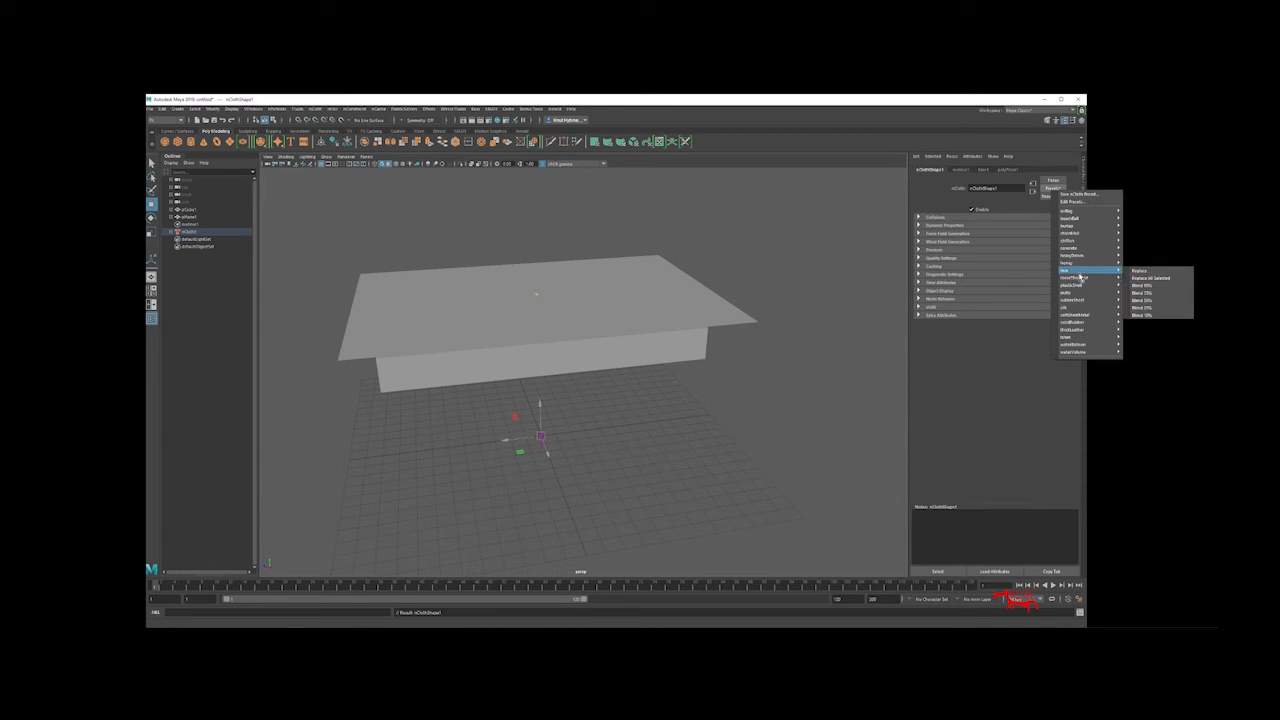
mouse_move(1080, 340)
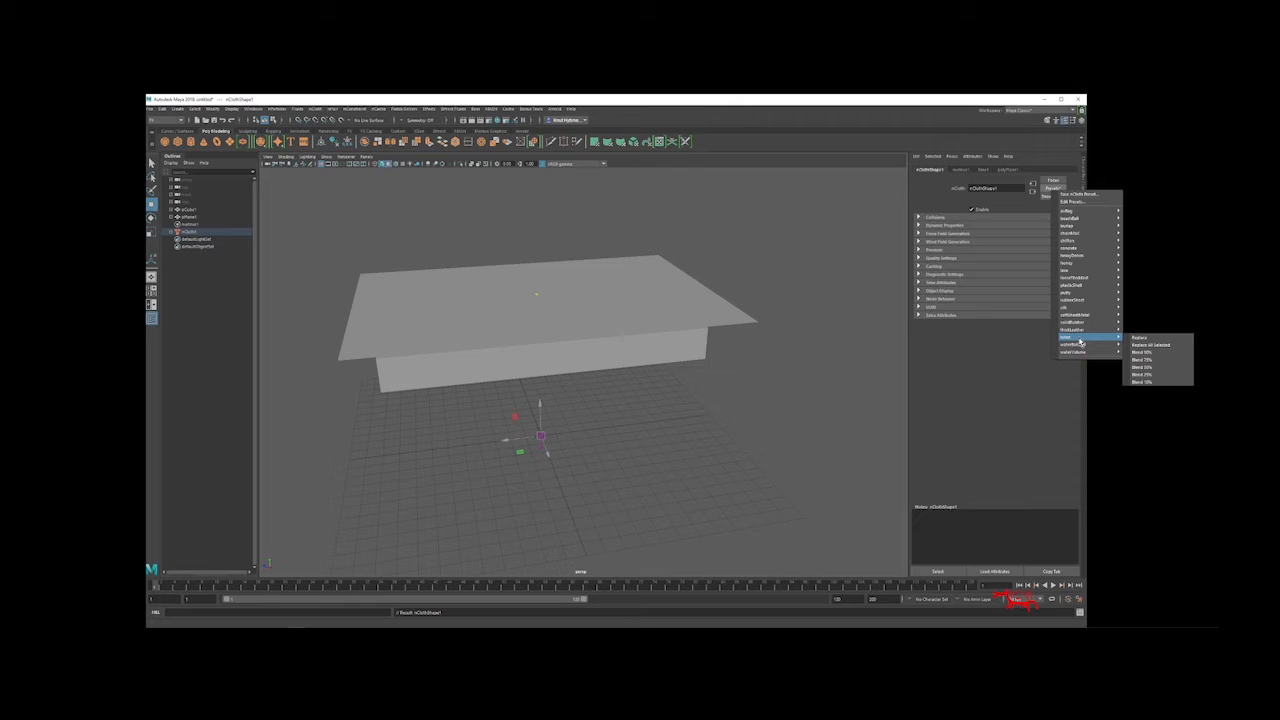
mouse_move(1076, 312)
click(1142, 340)
alt+drag(789, 287, 730, 290)
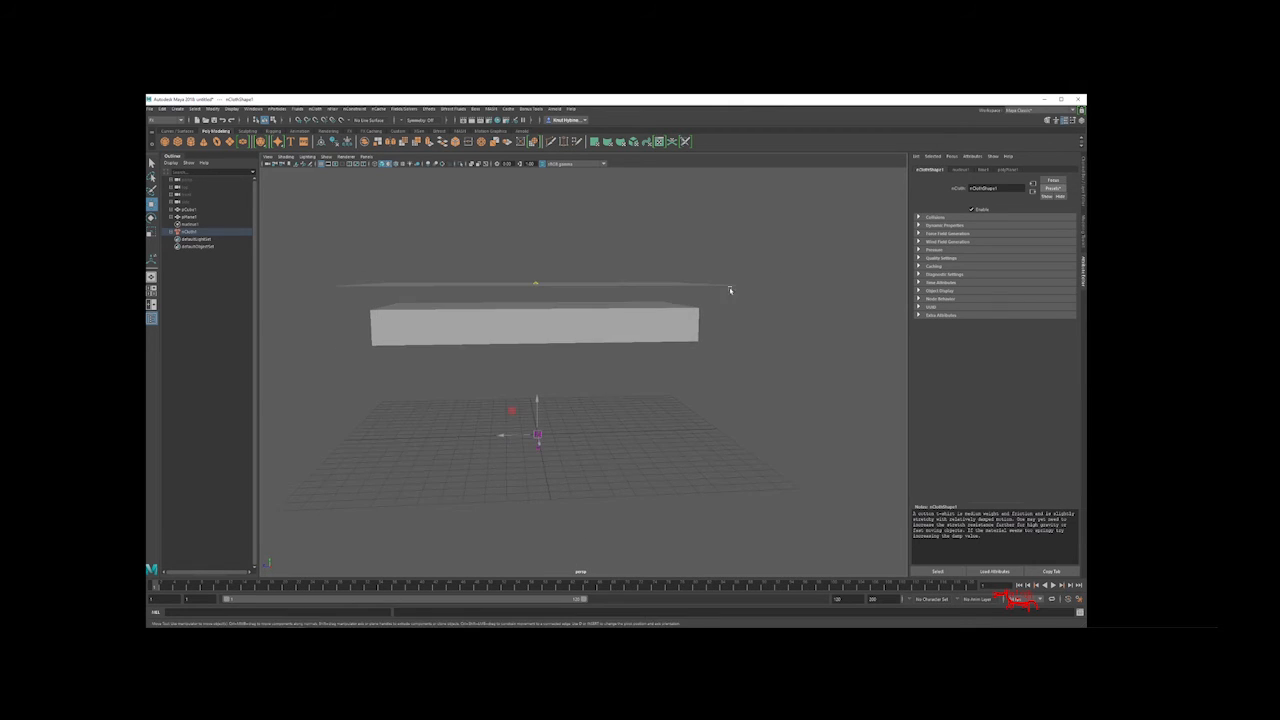
- Make the block under the cloth a passive collider
click(598, 333)
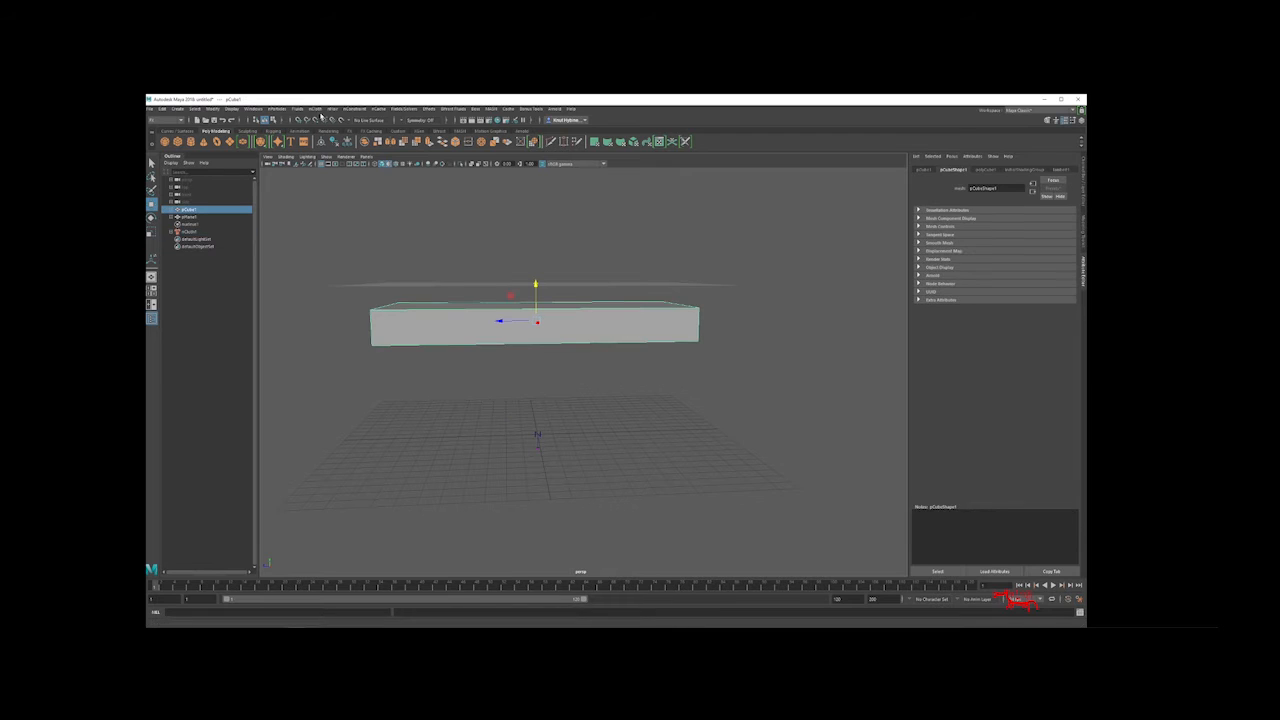
click(317, 109)
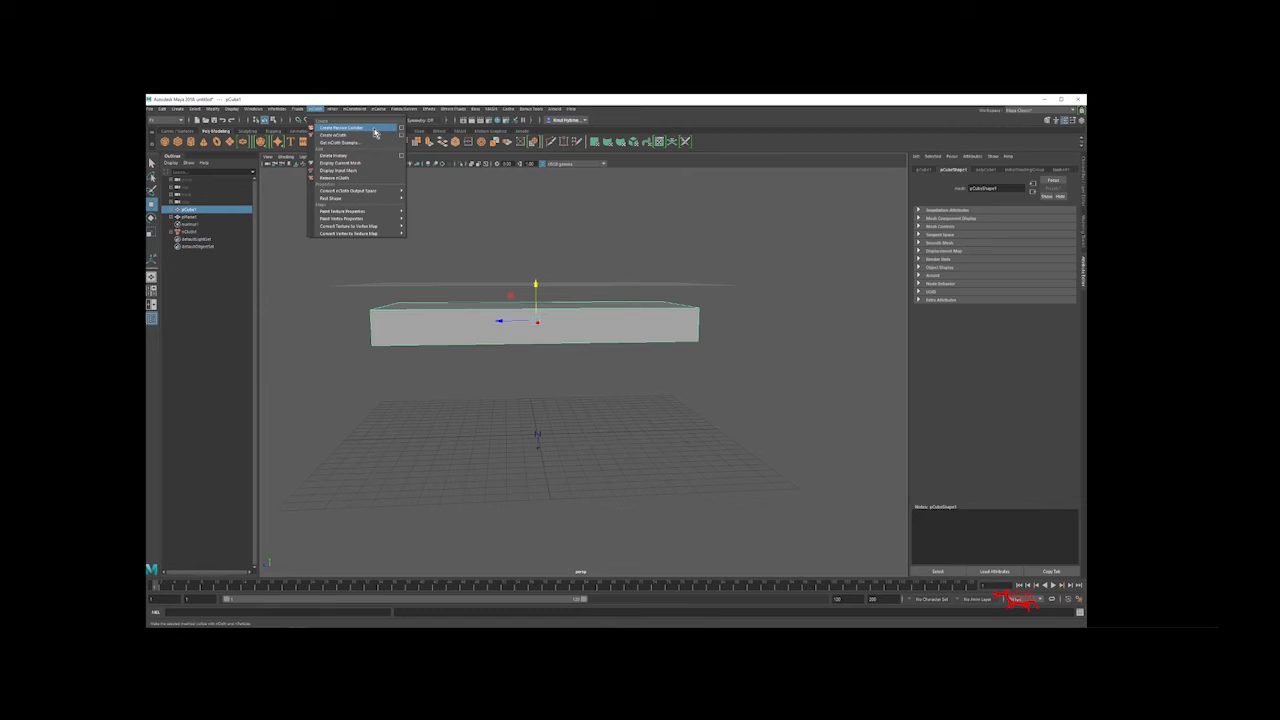
click(345, 128)
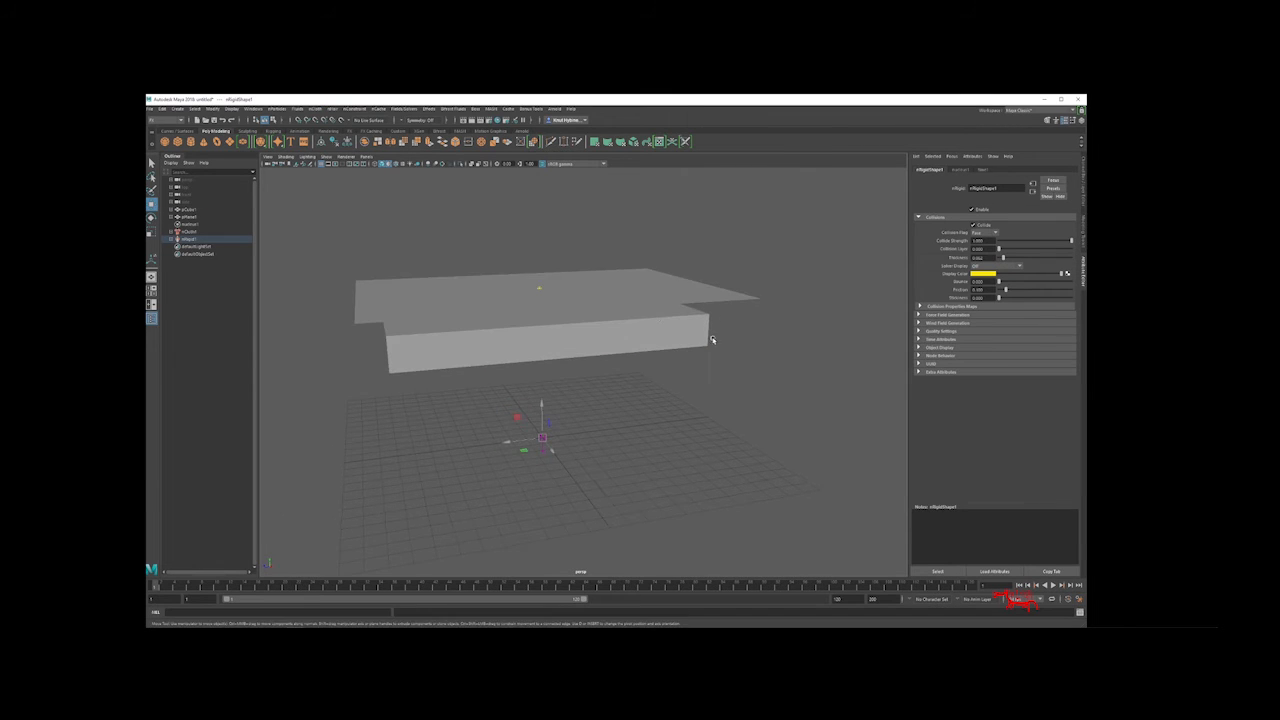
- Play the simulation to check how the cloth drapes over the block, and return to the first frame
click(1053, 586)
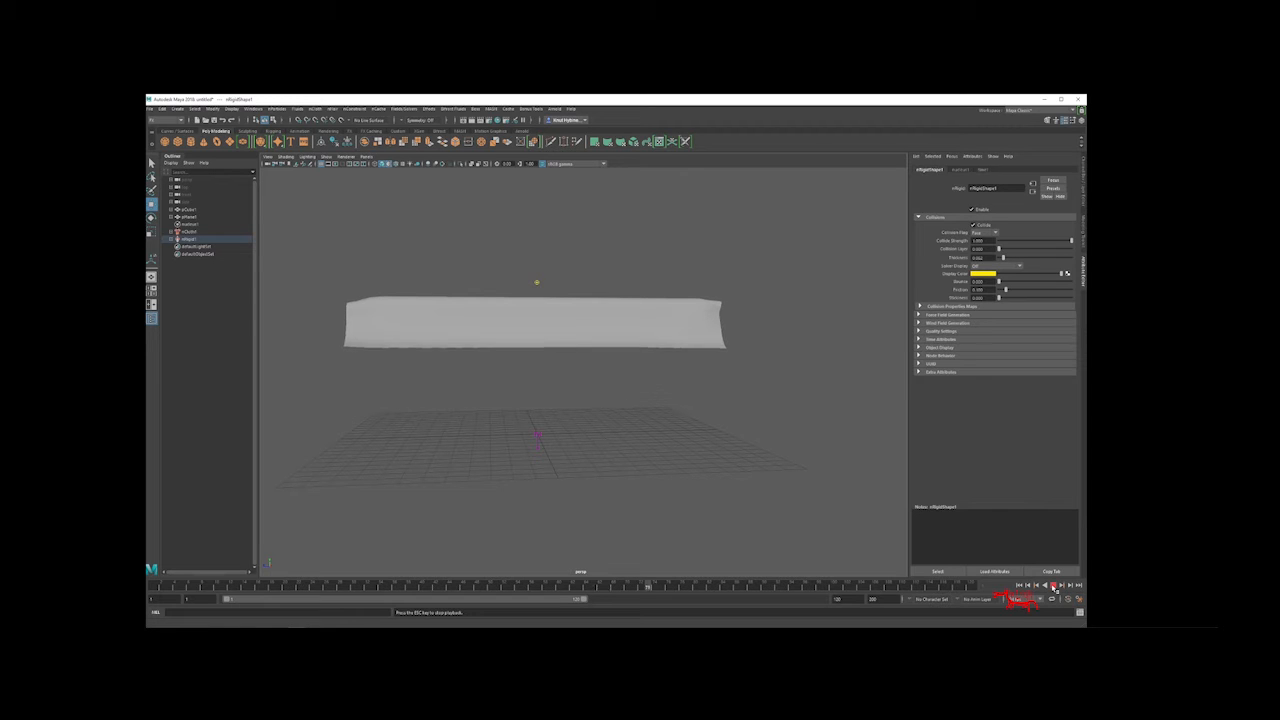
alt+drag(669, 403, 620, 403)
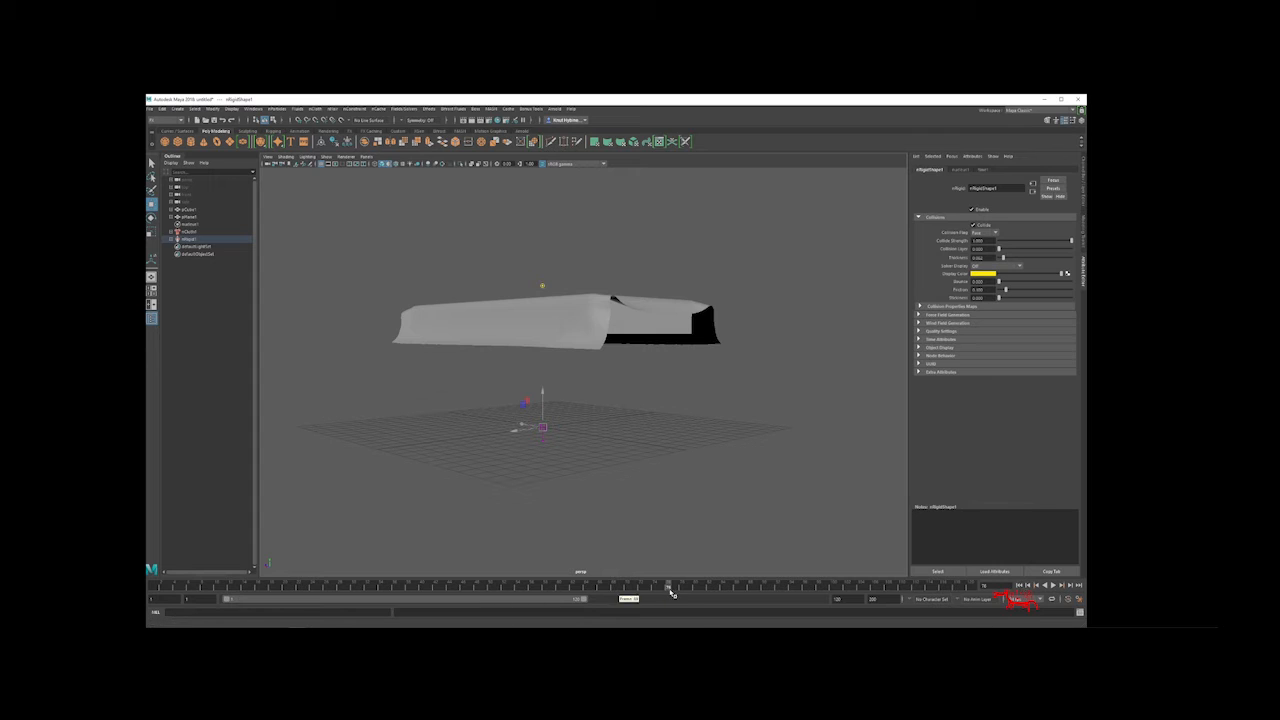
click(1019, 587)
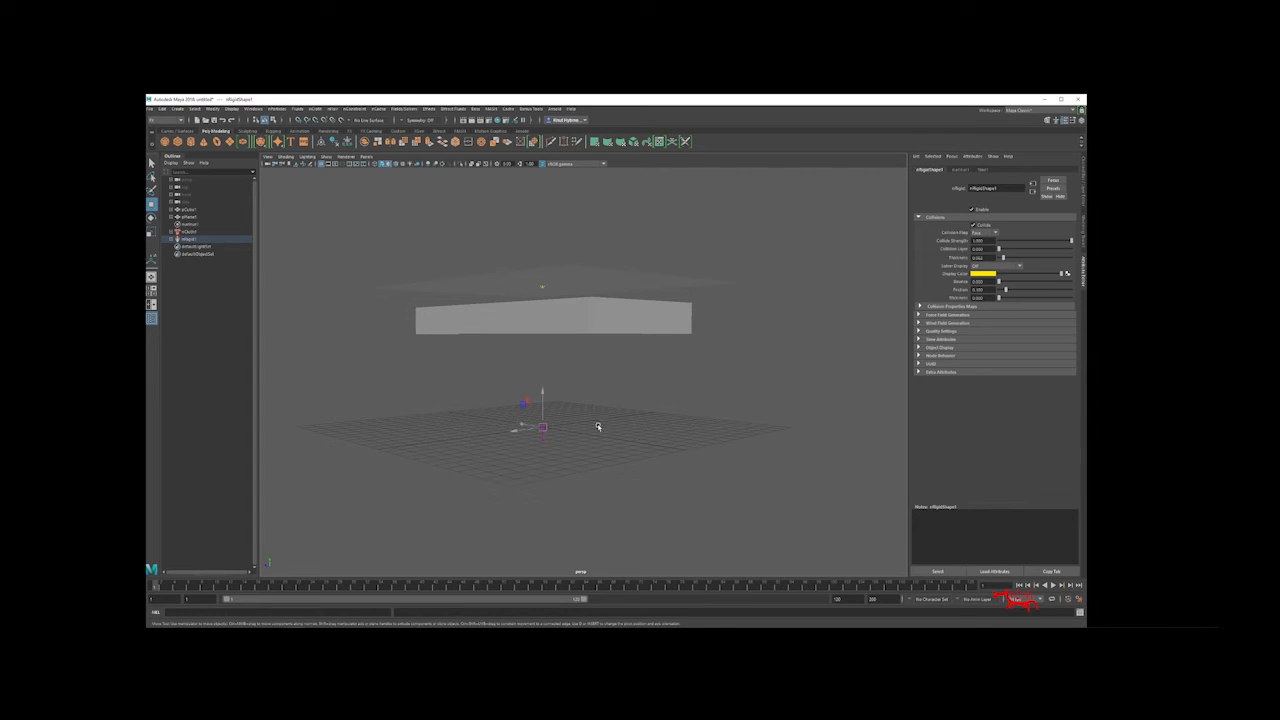
alt+drag(560, 300, 594, 283)
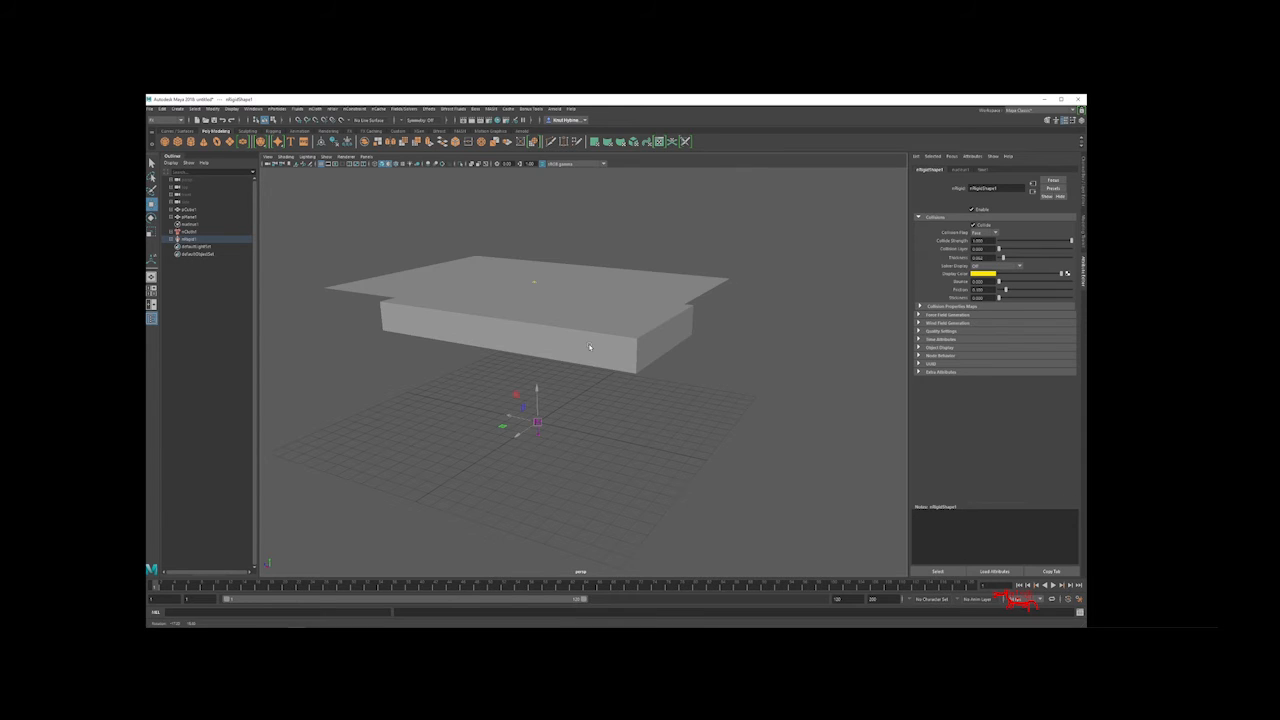
- Create a new nCache for the cloth plane, replacing the existing cache file
click(596, 285)
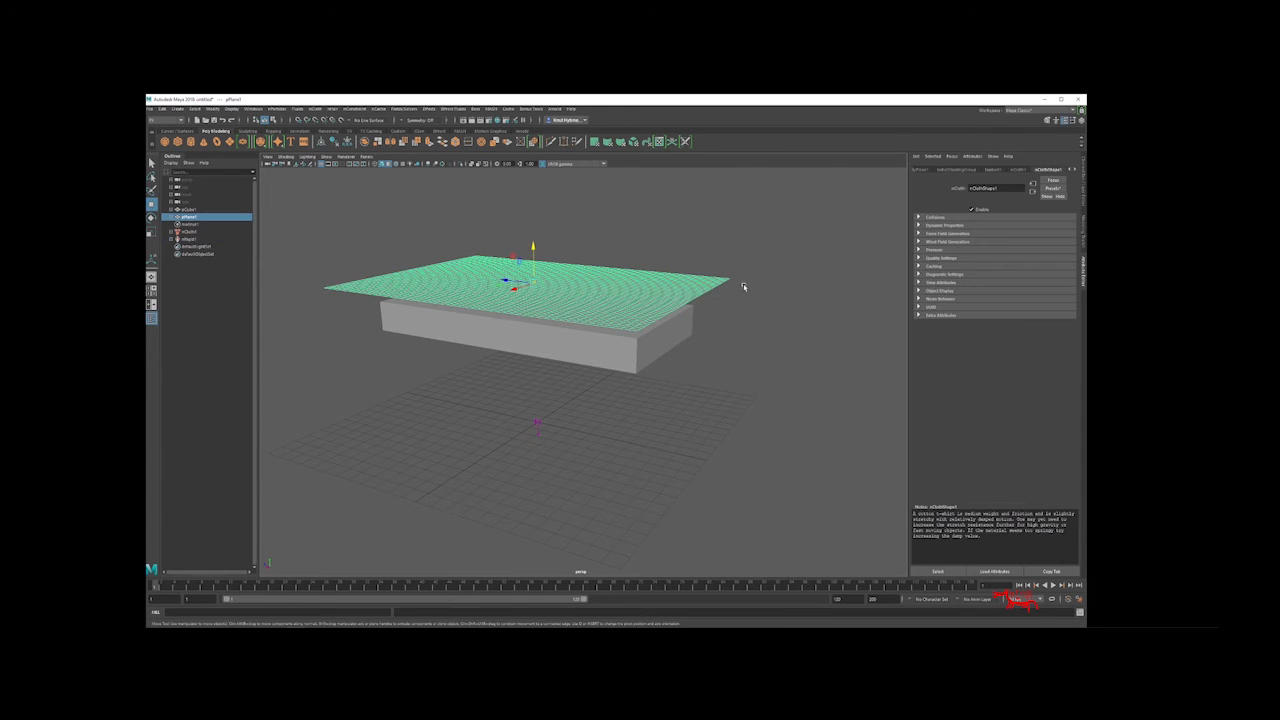
click(382, 109)
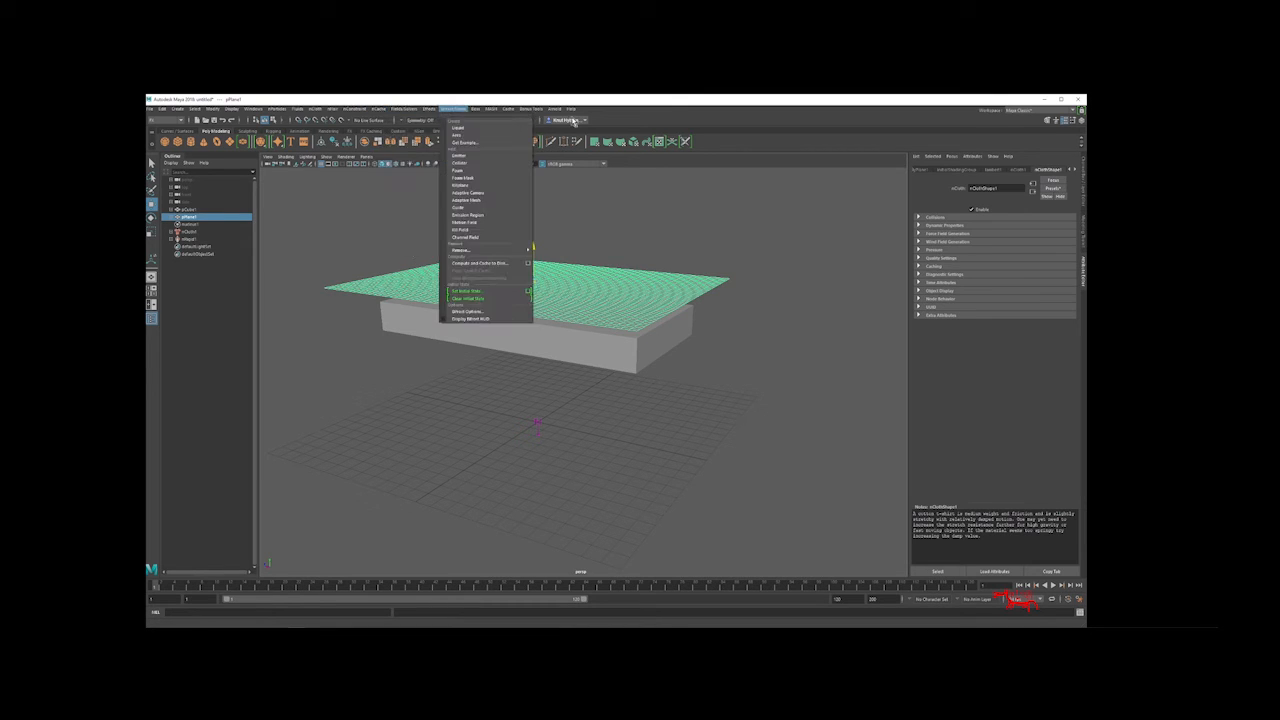
mouse_move(508, 110)
mouse_move(380, 111)
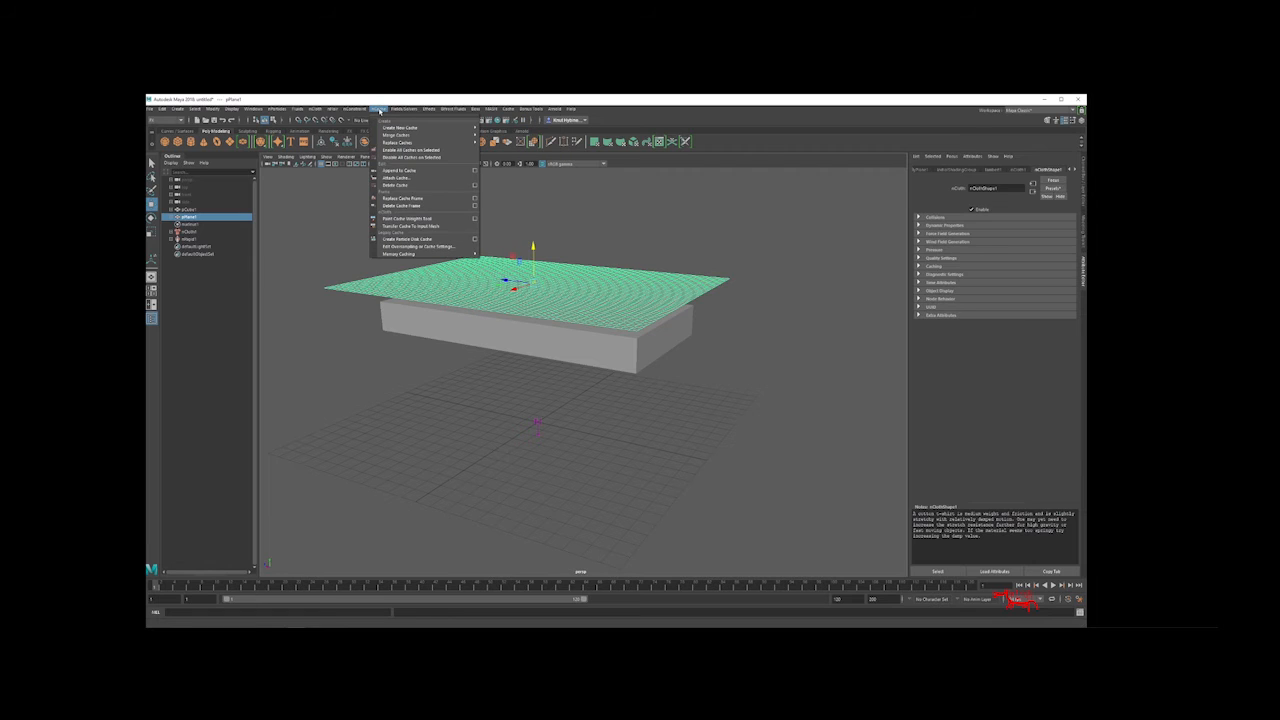
mouse_move(315, 111)
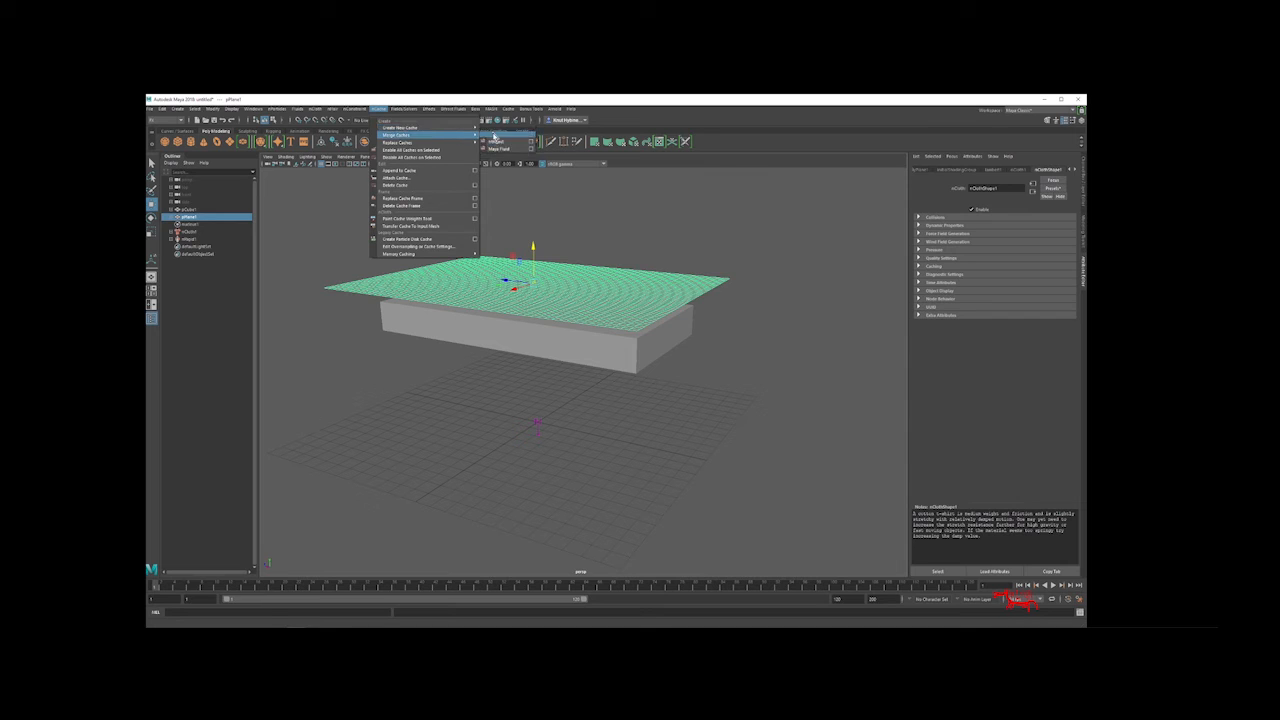
click(516, 136)
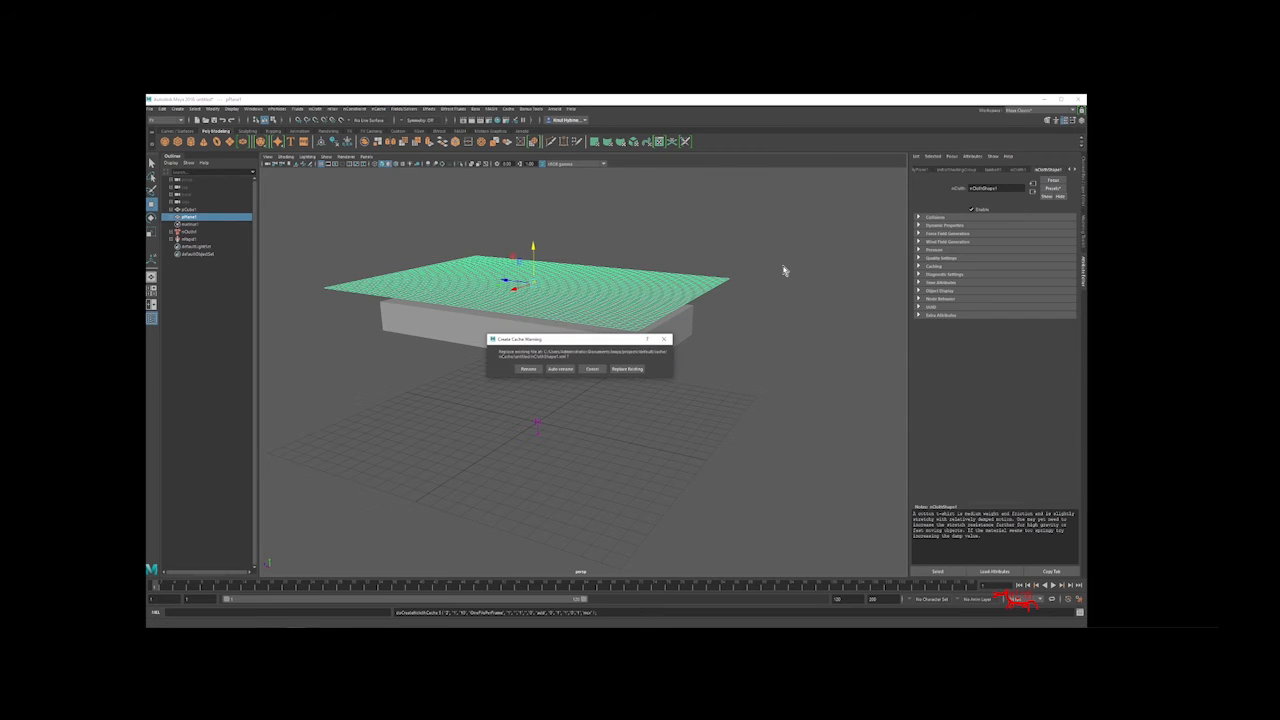
click(628, 370)
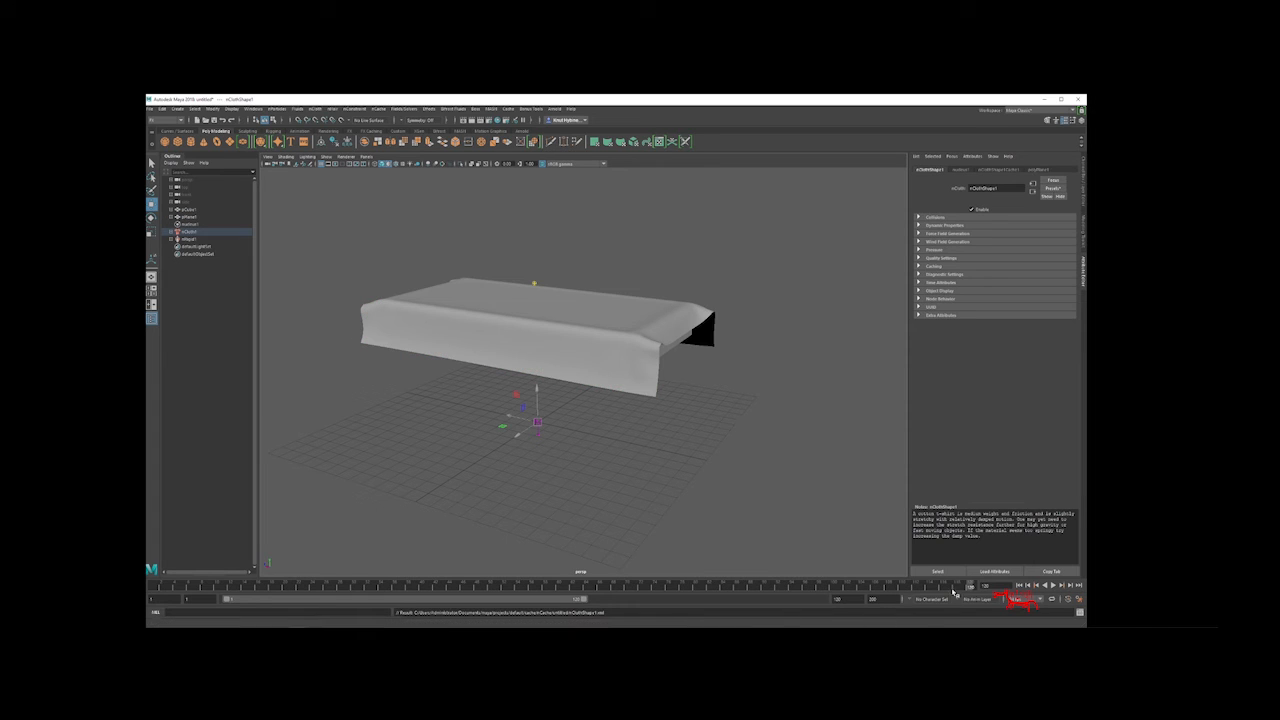
- Delete the cloth plane's history at its final draped frame and scrub the timeline back to the start
mouse_move(970, 589)
mouse_down()
mouse_move(160, 607)
mouse_move(591, 611)
mouse_move(1118, 590)
mouse_up()
alt+drag(746, 406, 661, 400)
alt+drag(555, 319, 733, 335)
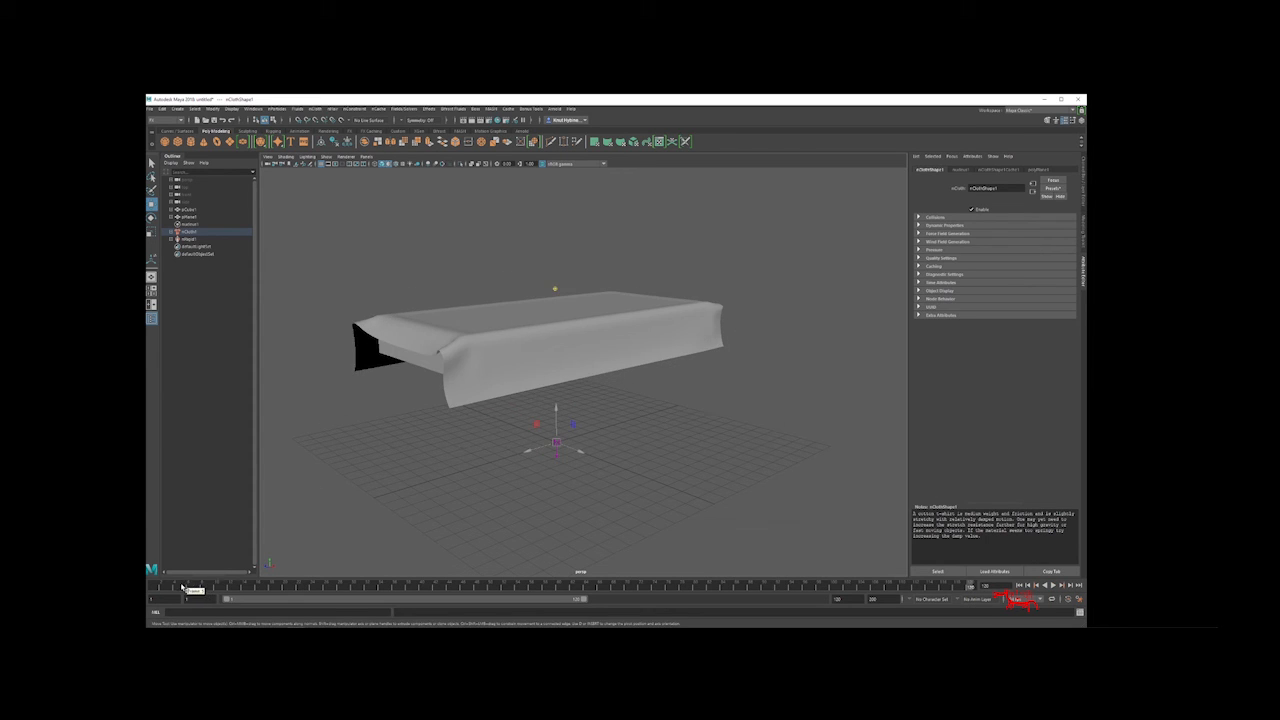
click(523, 385)
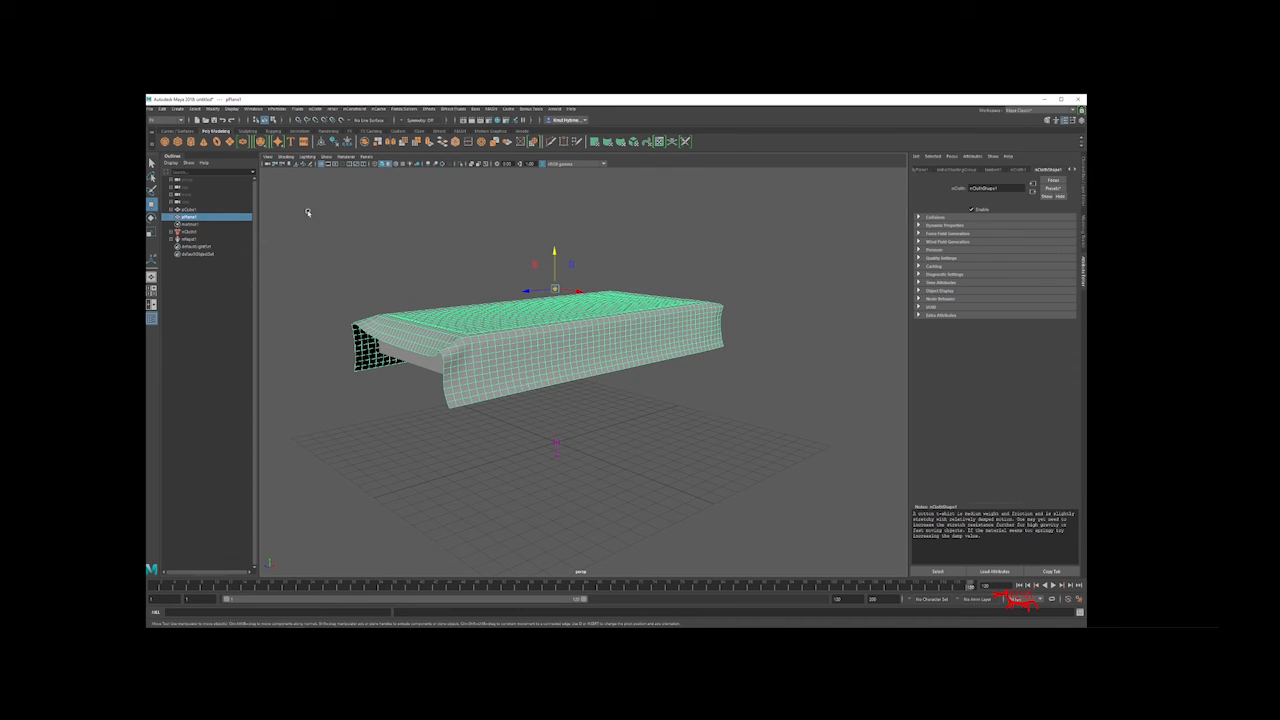
click(162, 109)
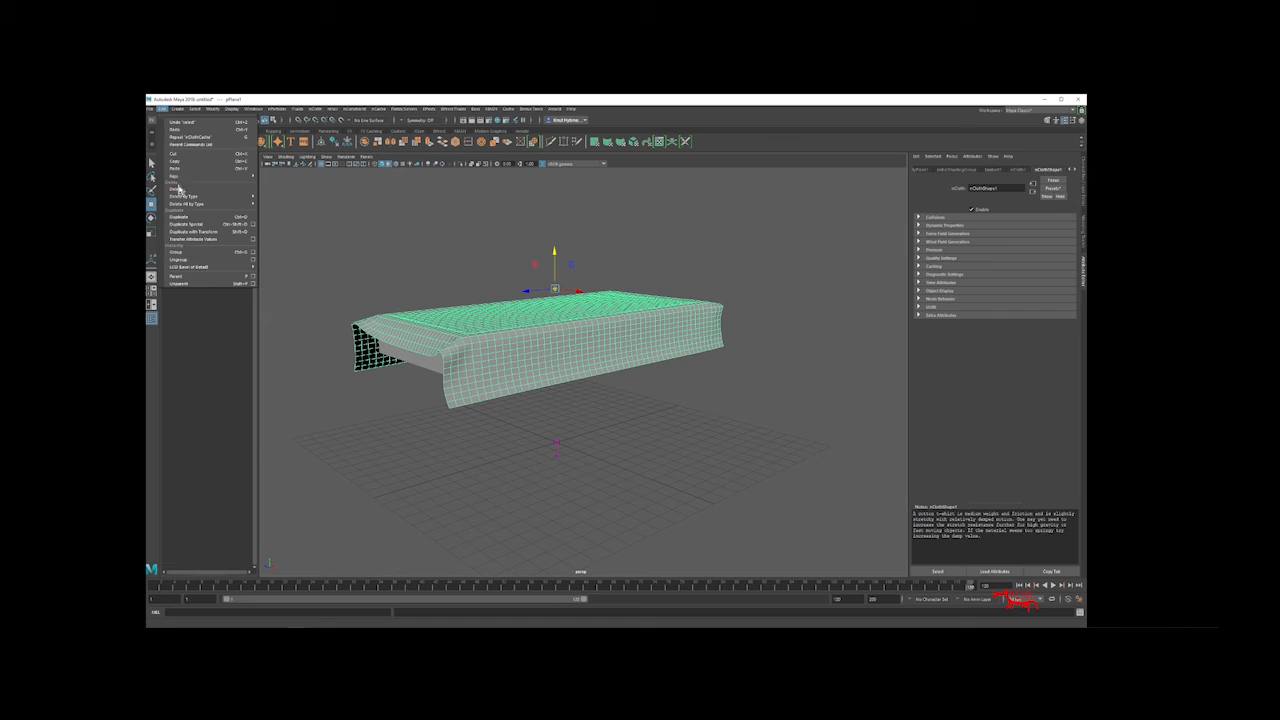
mouse_move(185, 203)
click(294, 214)
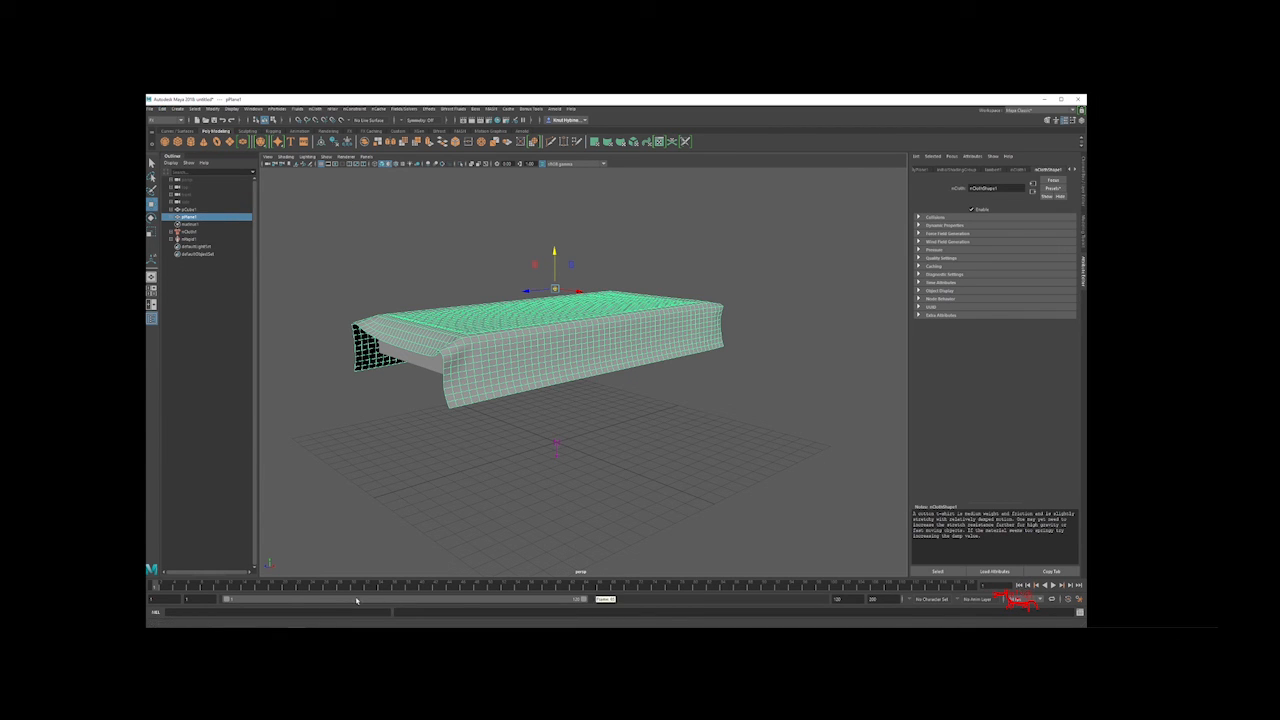
mouse_move(171, 587)
mouse_down()
mouse_move(186, 588)
mouse_move(156, 588)
mouse_up()
- Delete the cloth's lower hem faces and the faces overhanging the block's ends, using face selections in the side view
alt+right_drag(294, 503, 407, 444)
right_drag(431, 399, 432, 416)
mouse_move(629, 437)
alt+mouse_down()
mouse_move(600, 436)
mouse_move(628, 436)
alt+mouse_up()
key(space)
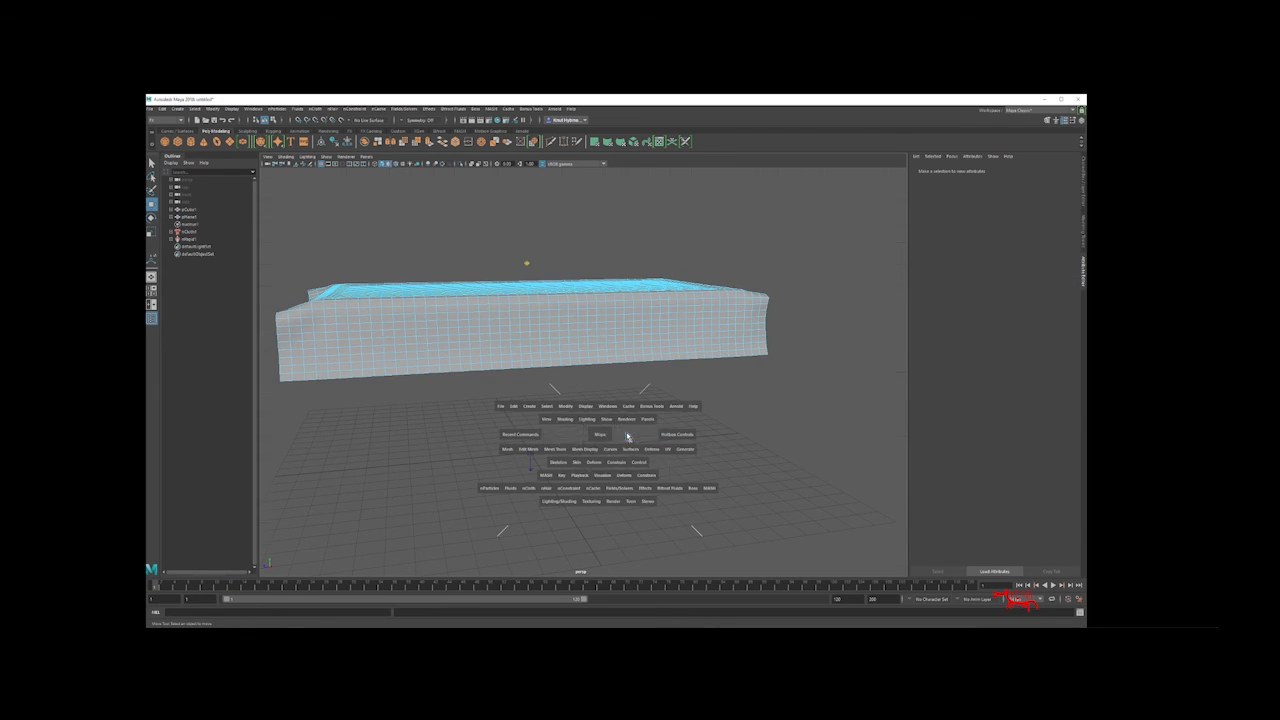
drag(861, 324, 369, 236)
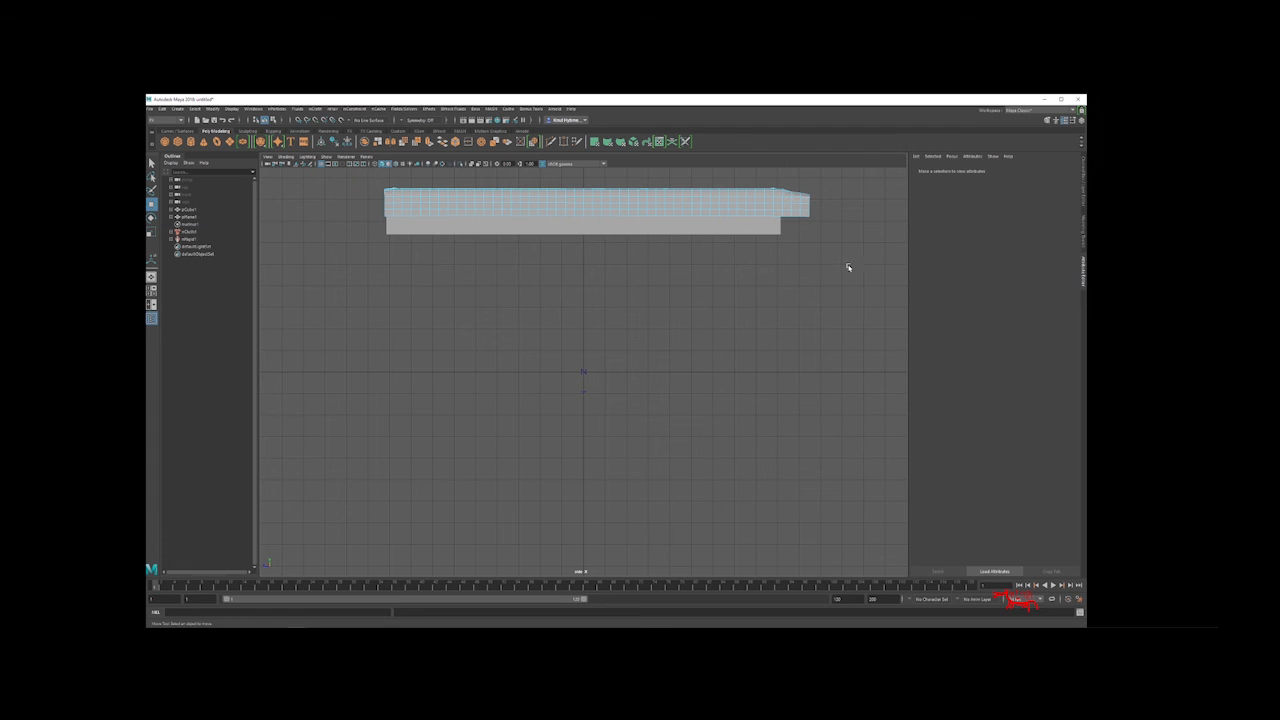
drag(855, 264, 789, 180)
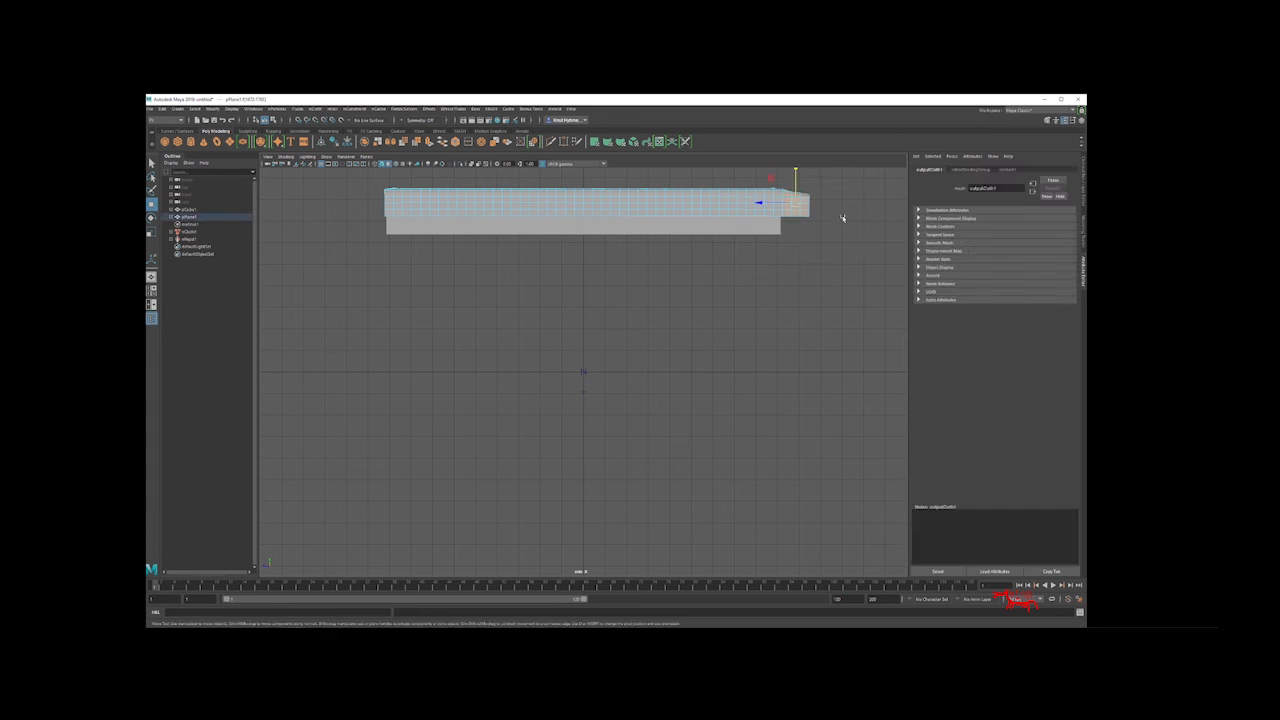
key(Delete)
key(space)
drag(807, 226, 811, 206)
- Return the trimmed cloth from face mode to object mode
alt+drag(736, 240, 717, 258)
alt+drag(642, 255, 679, 257)
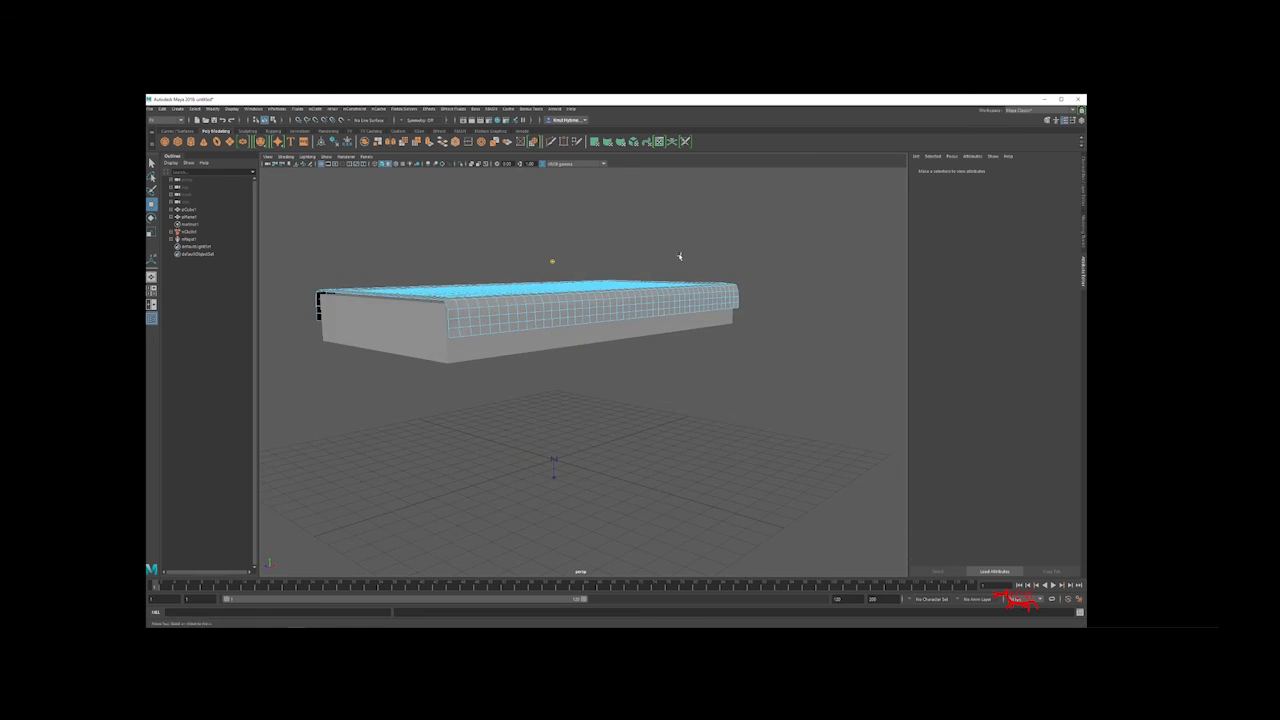
alt+drag(646, 298, 720, 335)
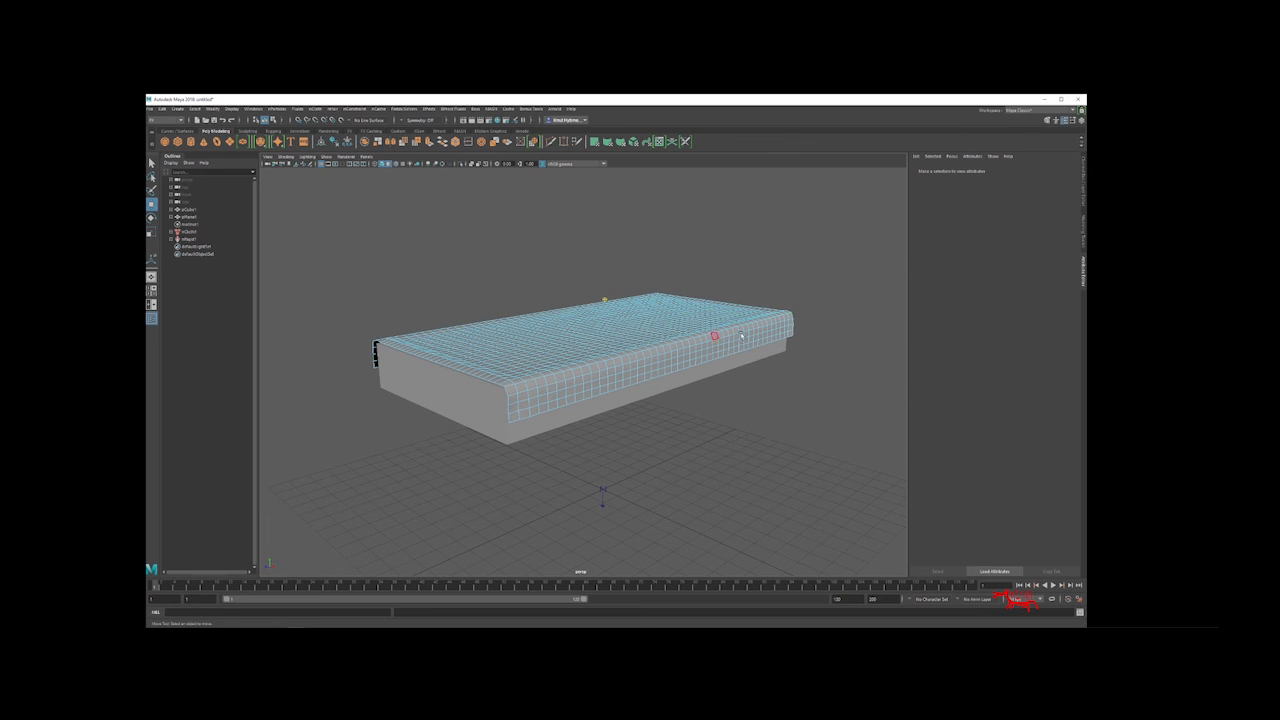
right_drag(770, 327, 793, 322)
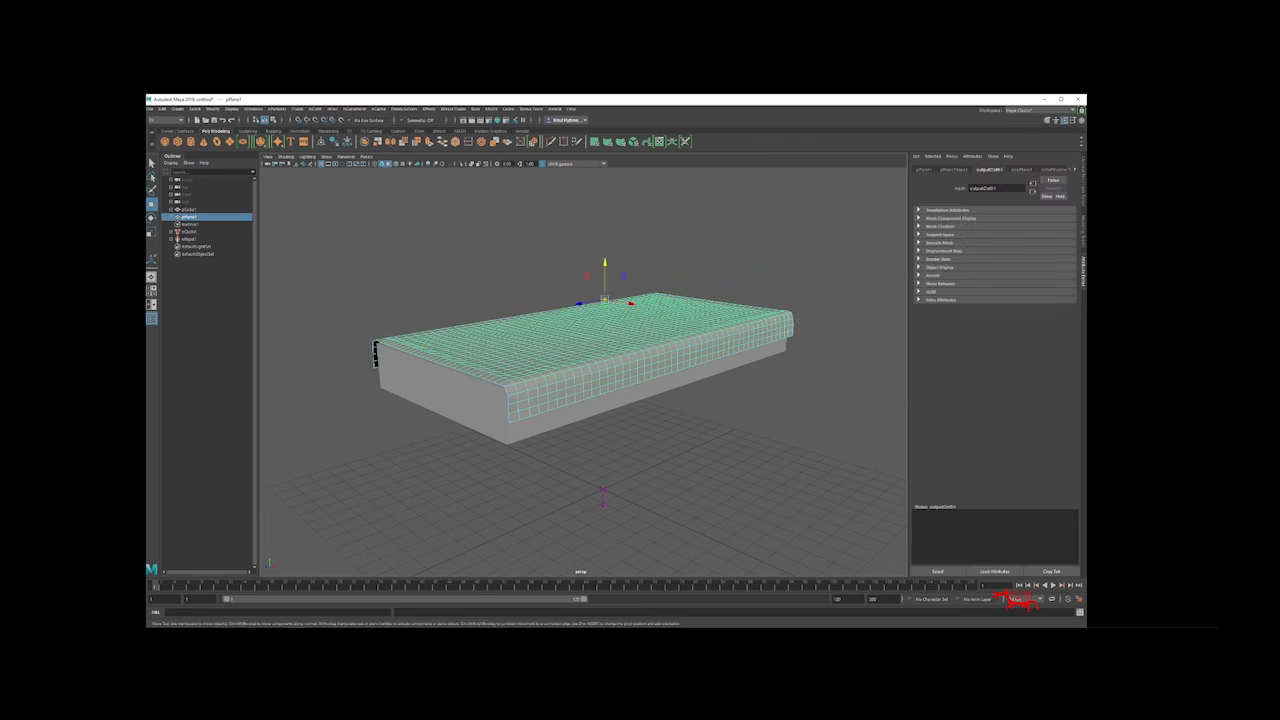